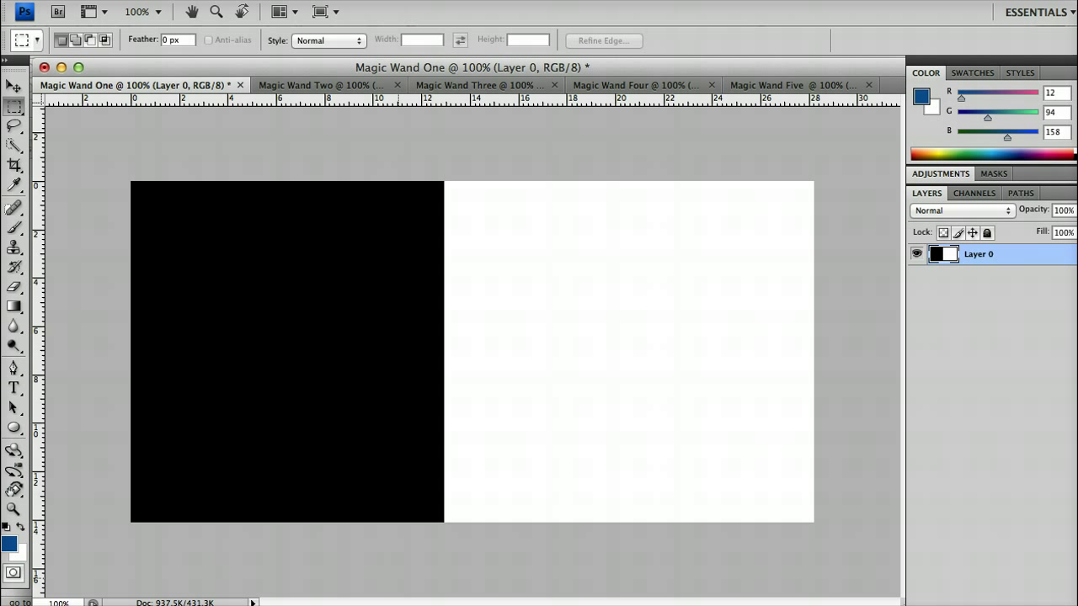
- Activate the Magic Wand tool and select the white half of the Magic Wand One image
click(16, 150)
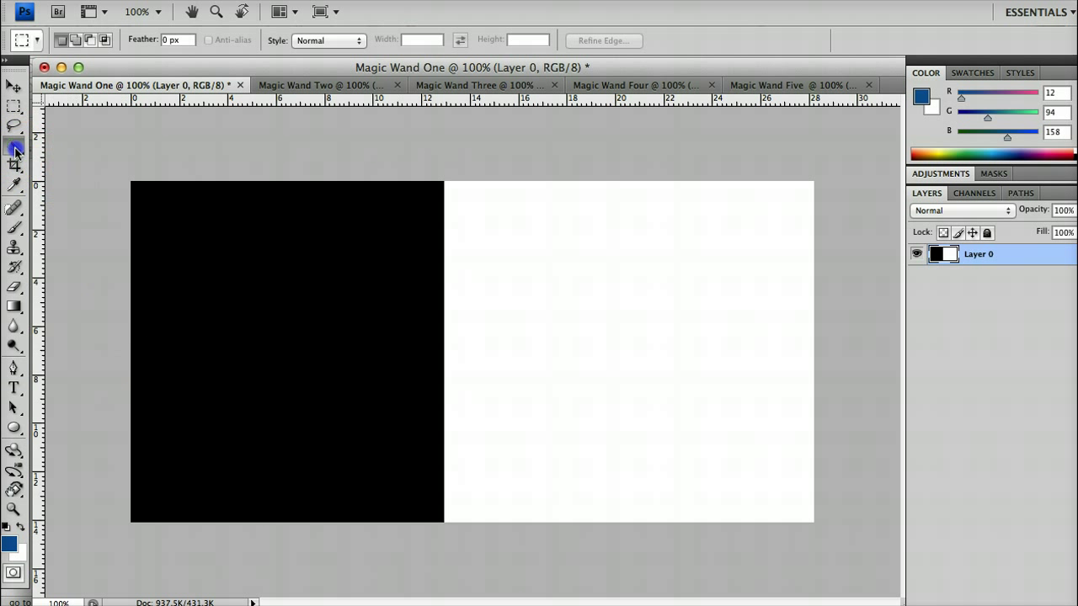
drag(15, 150, 53, 162)
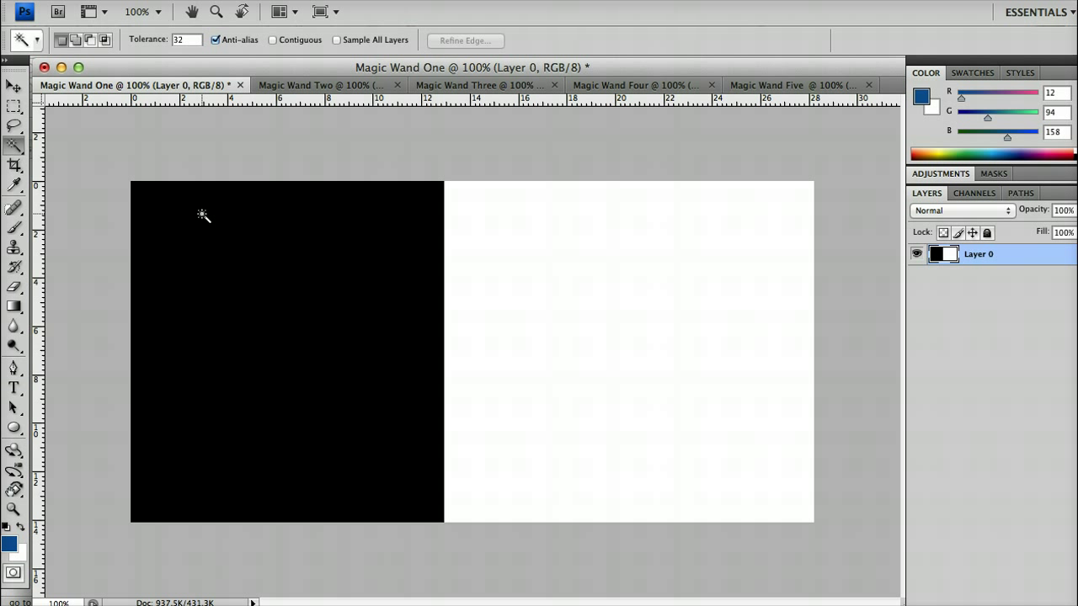
mouse_move(301, 346)
mouse_down()
mouse_move(337, 421)
mouse_move(355, 363)
mouse_up()
mouse_move(435, 284)
mouse_down()
mouse_move(481, 283)
mouse_move(412, 289)
mouse_move(474, 291)
mouse_up()
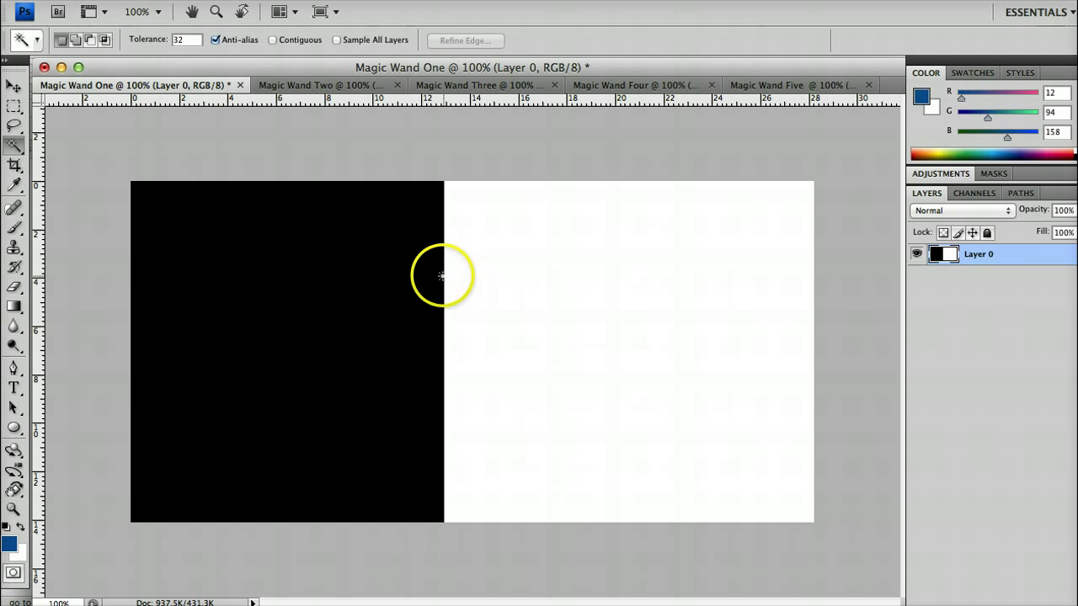
click(576, 244)
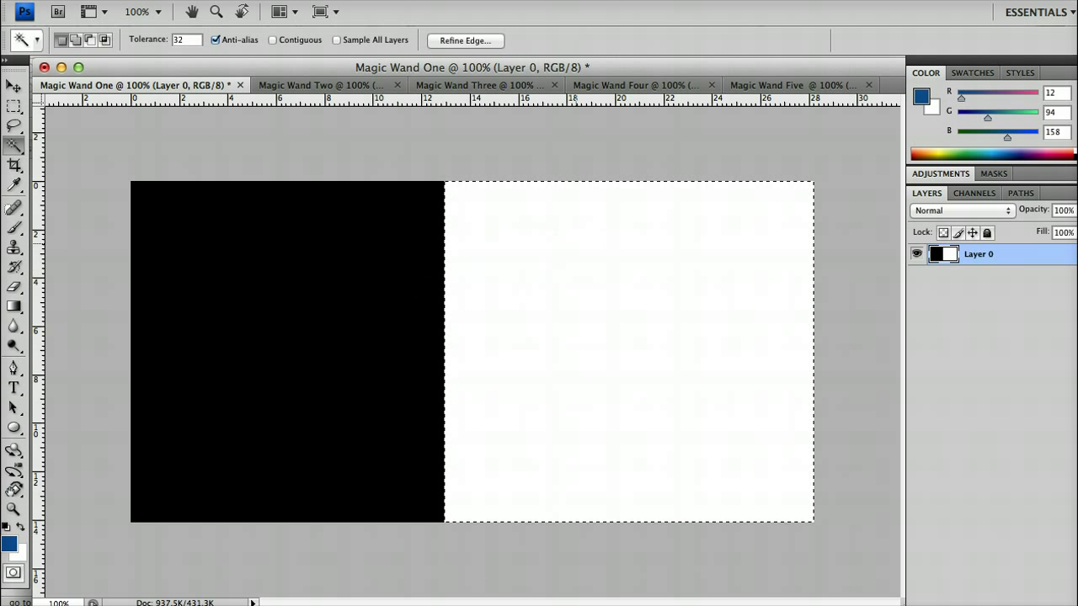
- Select and delete the black half of the image, deselect, and undo the deletion
click(385, 289)
key(Delete)
click(393, 294)
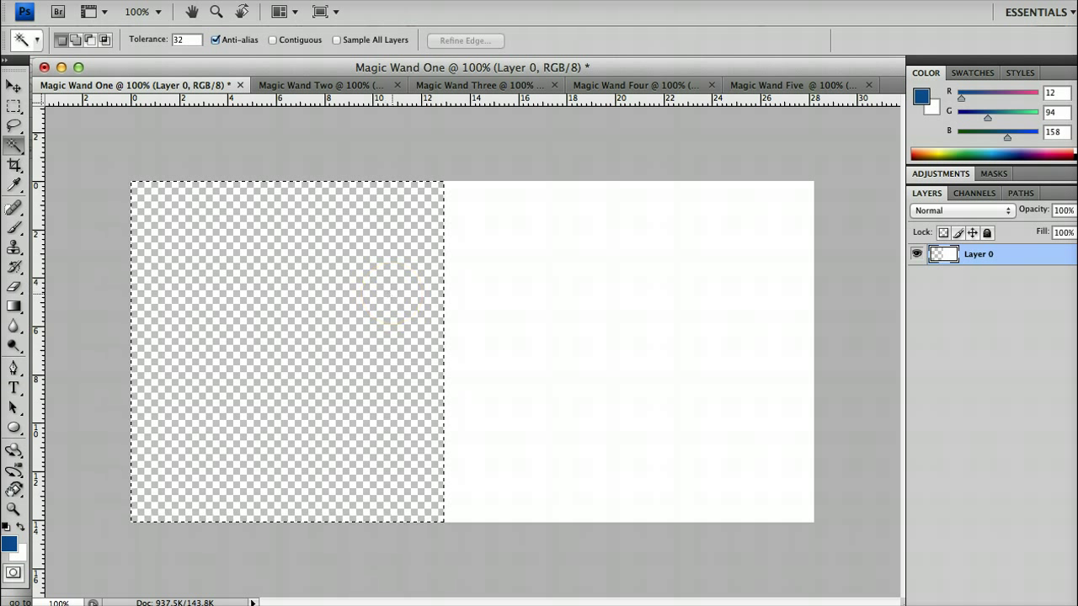
key(alt+super+z)
key(alt+super+z)
key(alt+super+z)
- Try deleting the white half of the image with the Magic Wand, and undo the deletion
click(392, 294)
click(536, 293)
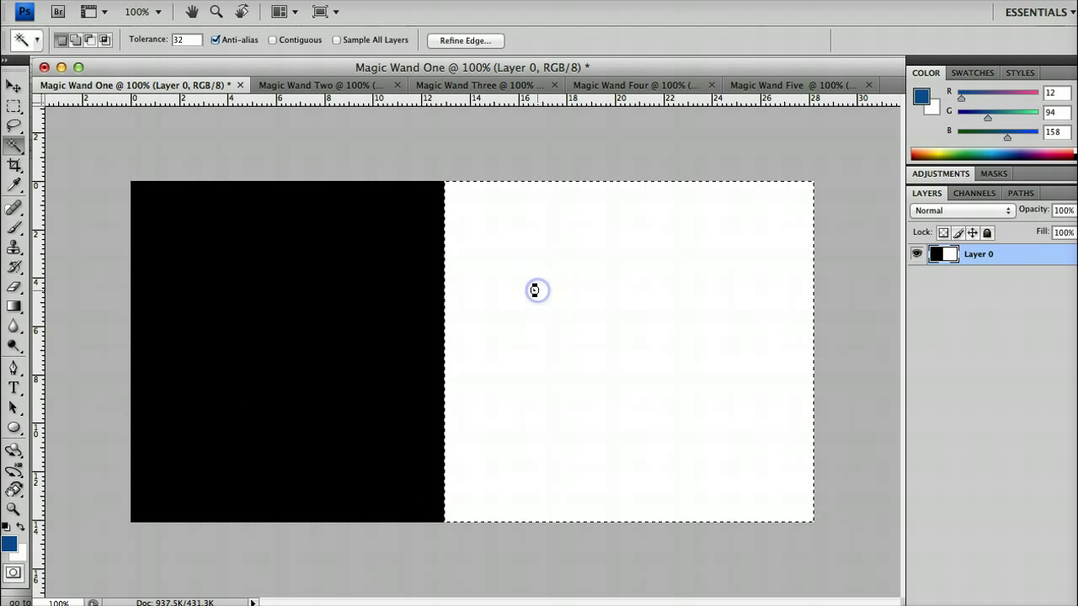
key(Delete)
click(536, 291)
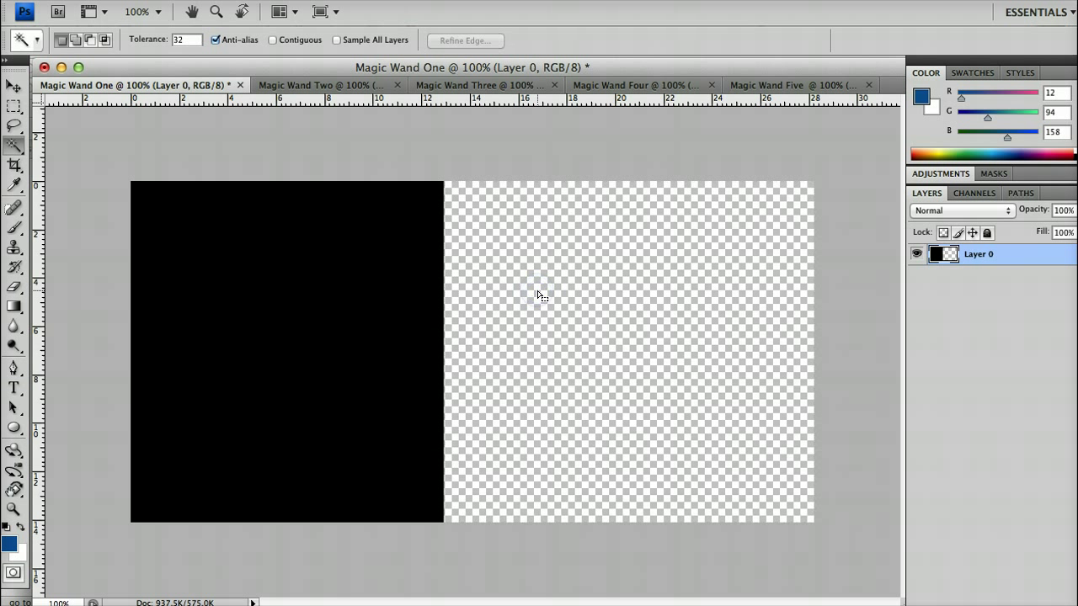
key(alt+super+z)
key(alt+super+z)
key(alt+super+z)
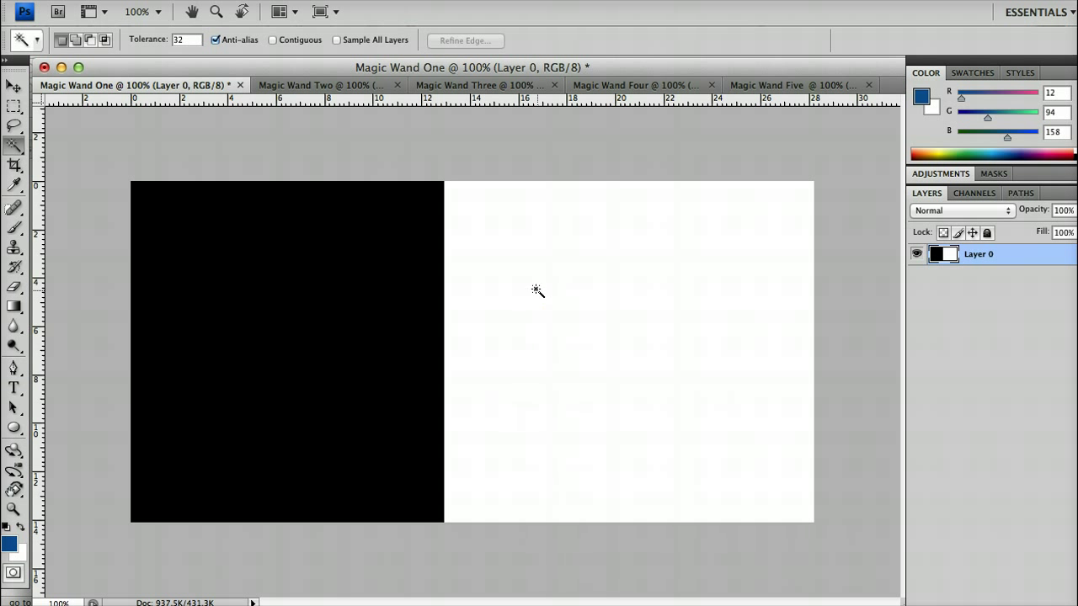
- Select the white half with the Magic Wand, delete it to transparency, and clear the selection
click(537, 291)
key(Delete)
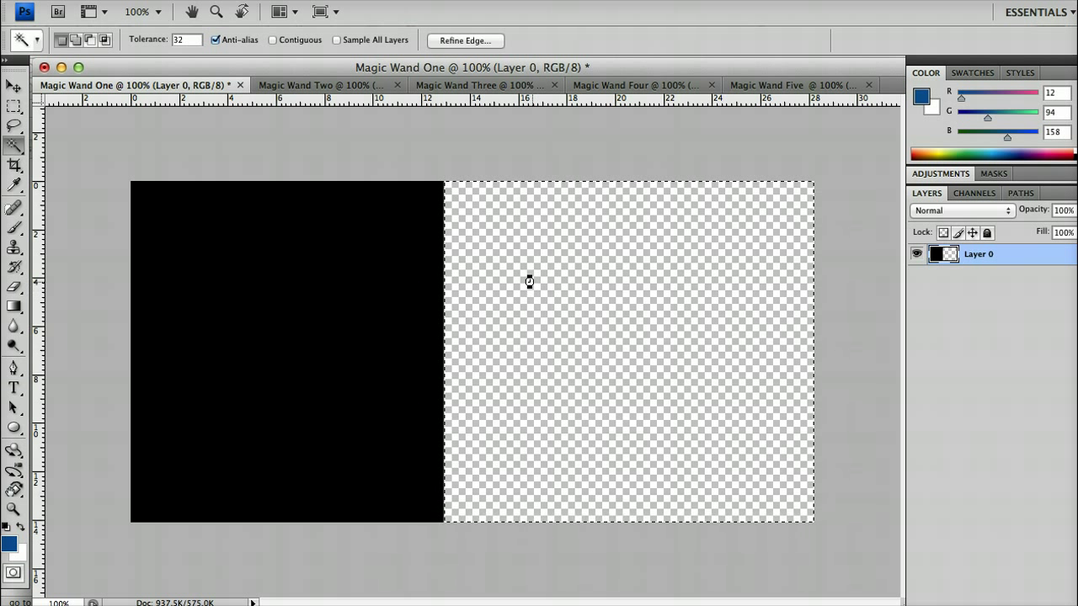
click(533, 285)
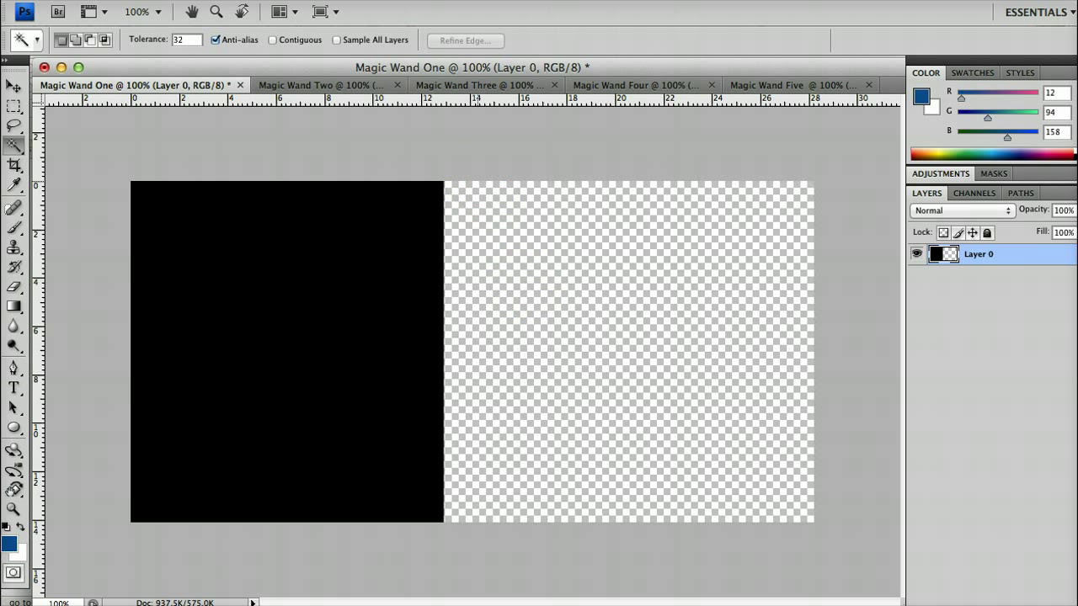
- In the Magic Wand Two document, try deleting the blue butterfly with the Magic Wand, and undo the deletion
click(329, 86)
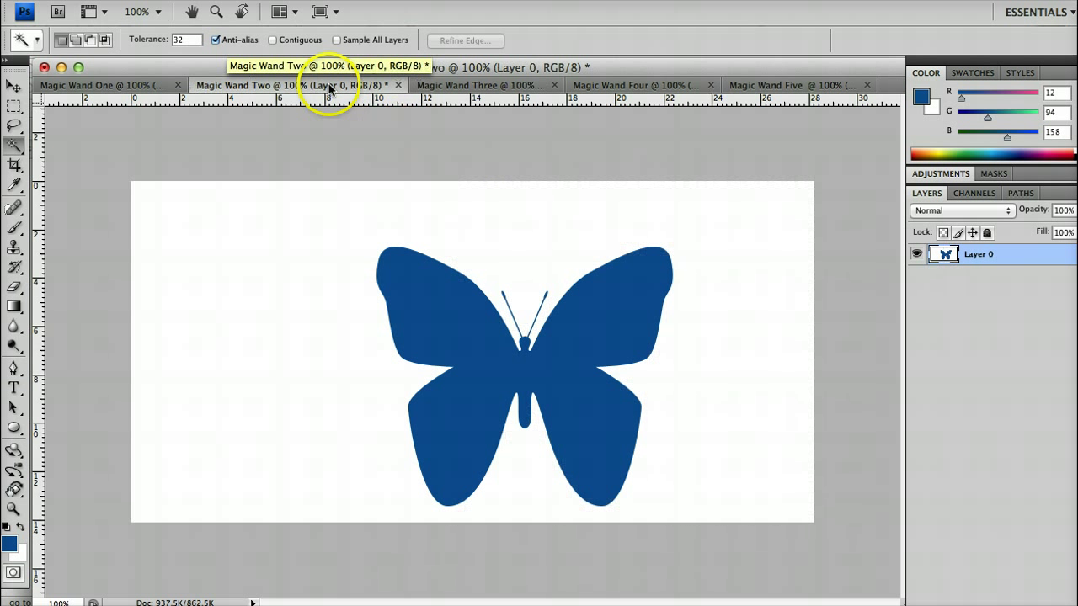
click(441, 291)
key(Delete)
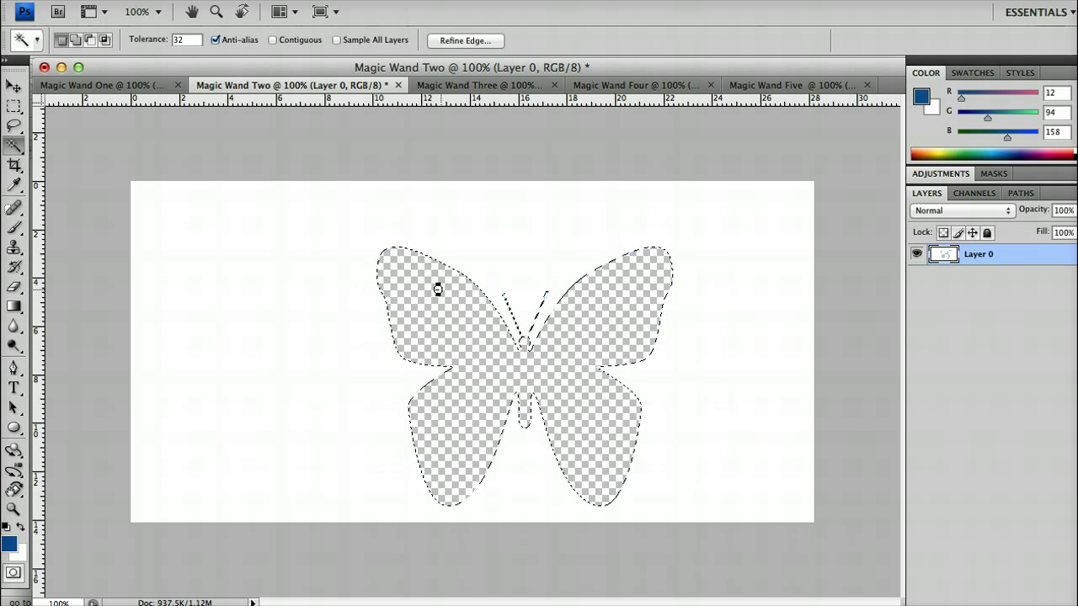
key(ctrl+alt+z)
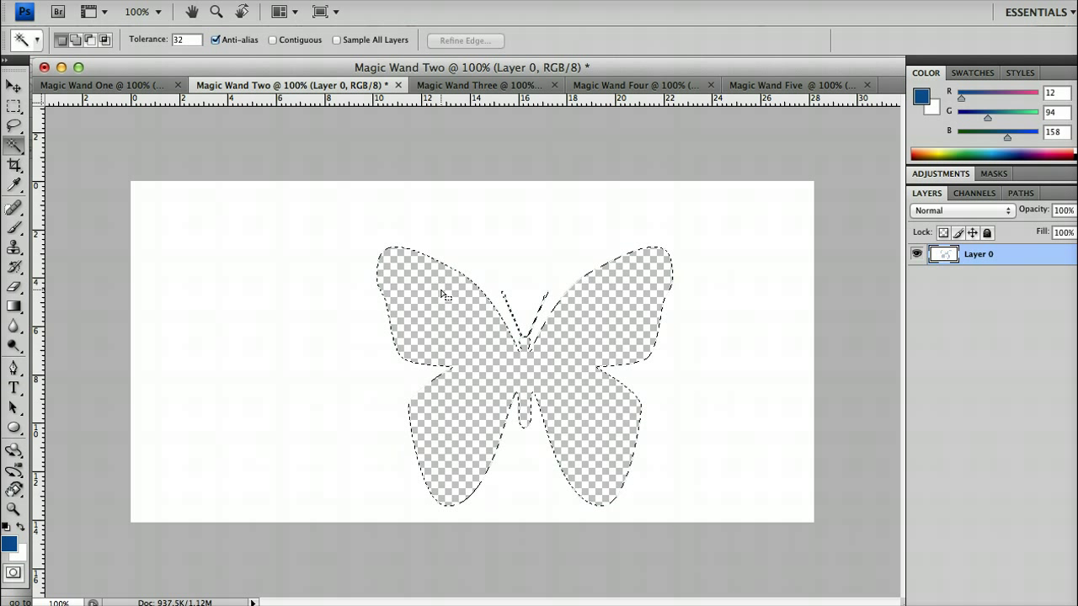
key(ctrl+alt+z)
- Select the white background around the butterfly, delete it, and clear the selection
click(363, 306)
key(Delete)
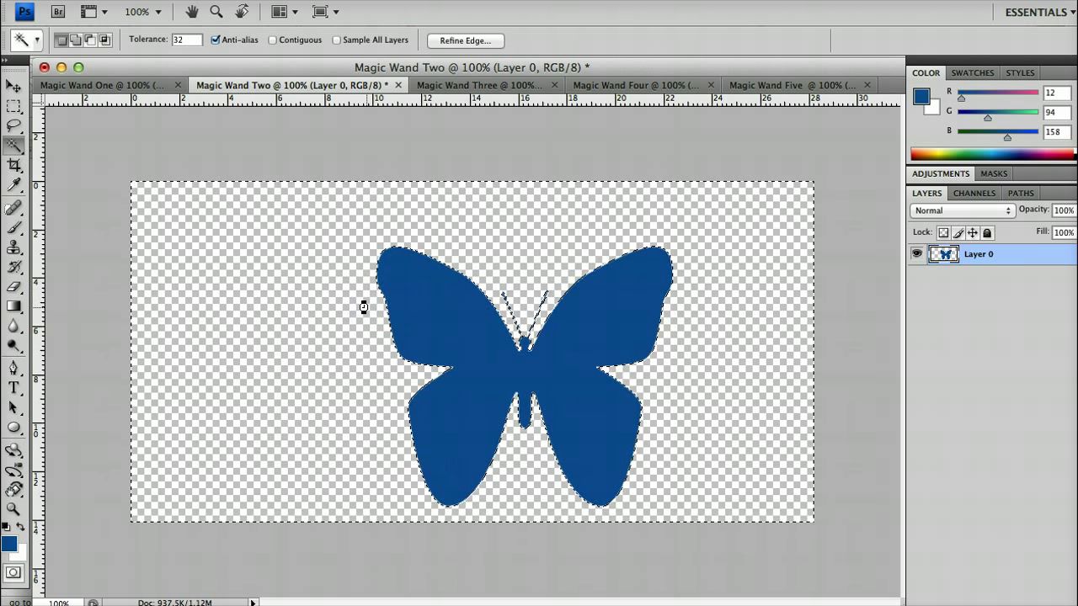
key(ctrl+d)
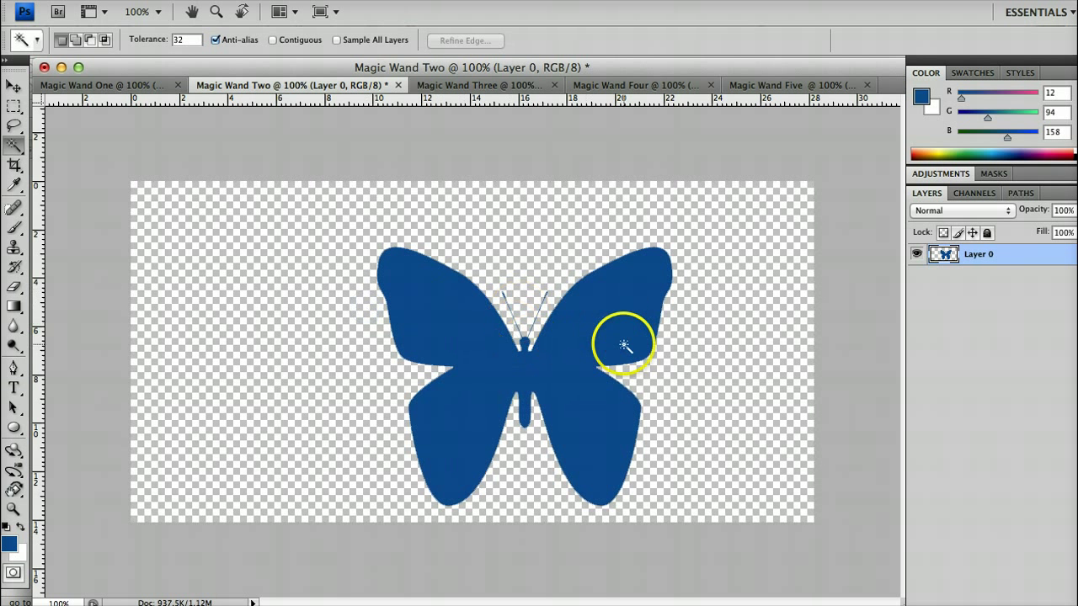
- Move the isolated butterfly toward the canvas's left side and rotate it about 30 degrees clockwise
key(v)
drag(594, 367, 460, 352)
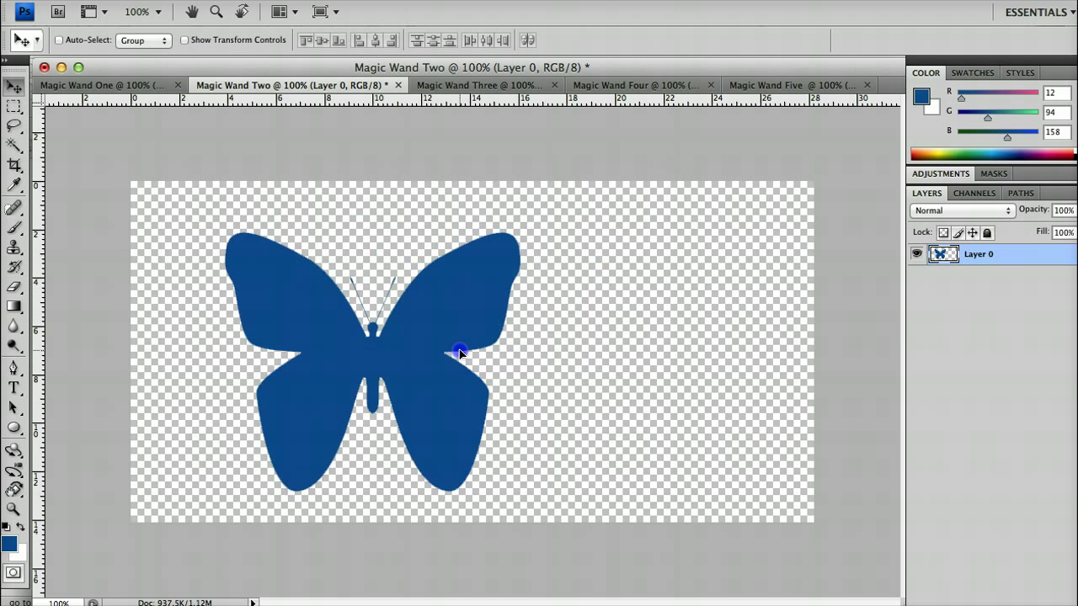
key(ctrl+t)
drag(584, 246, 632, 371)
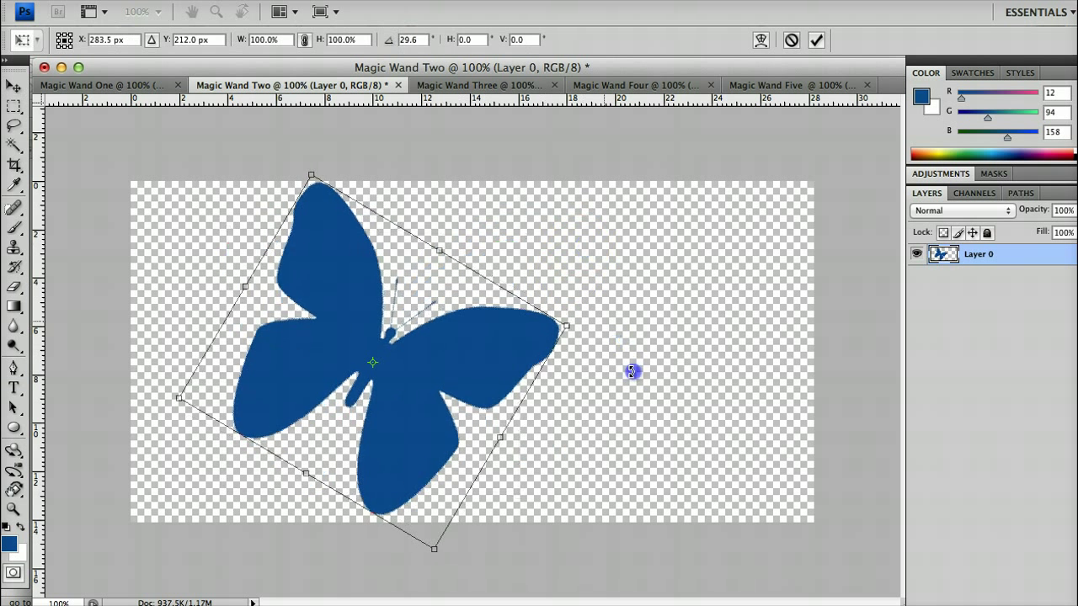
key(Escape)
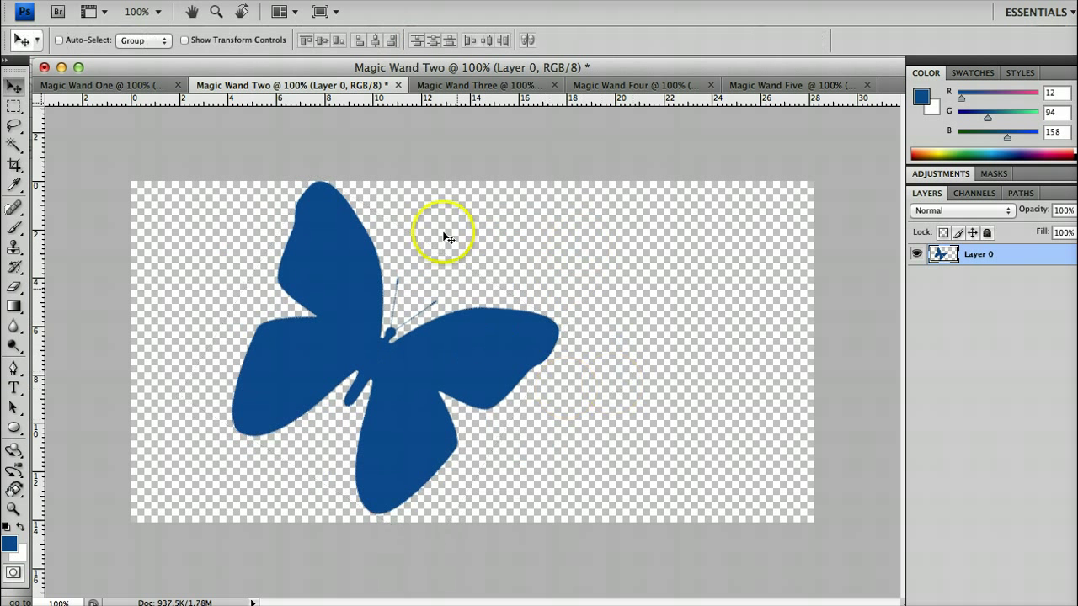
- In the Magic Wand Three document, select all blue shapes at once with the Magic Wand, and clear the selection
click(462, 86)
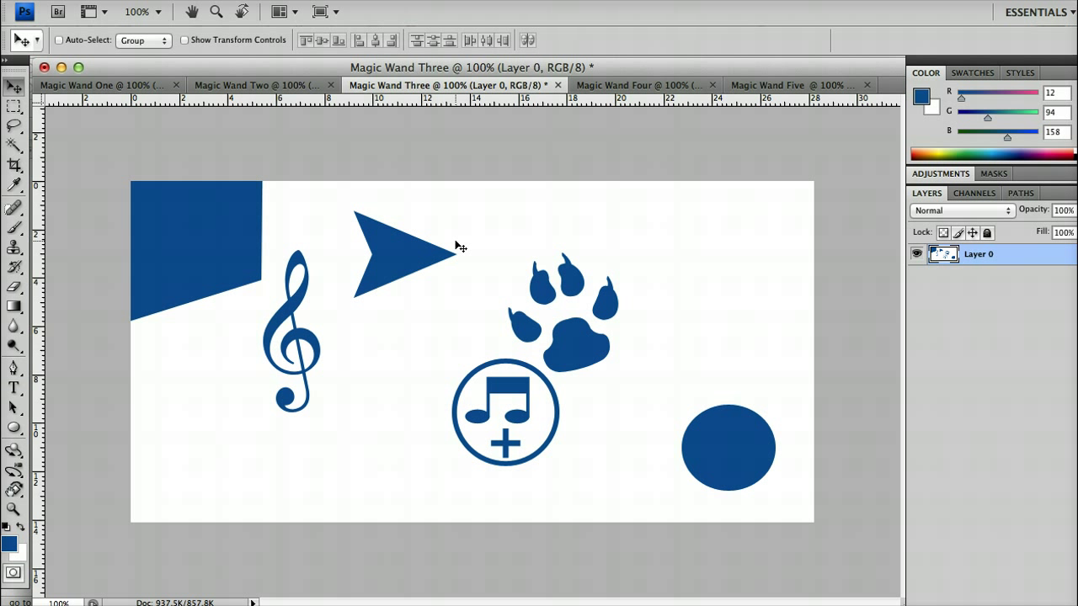
key(w)
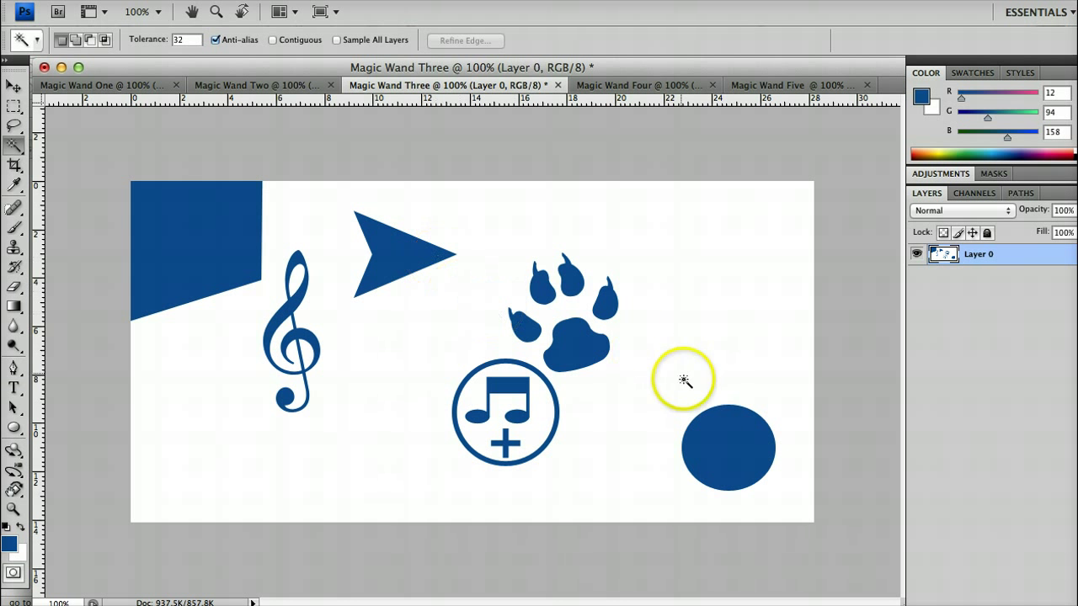
click(705, 430)
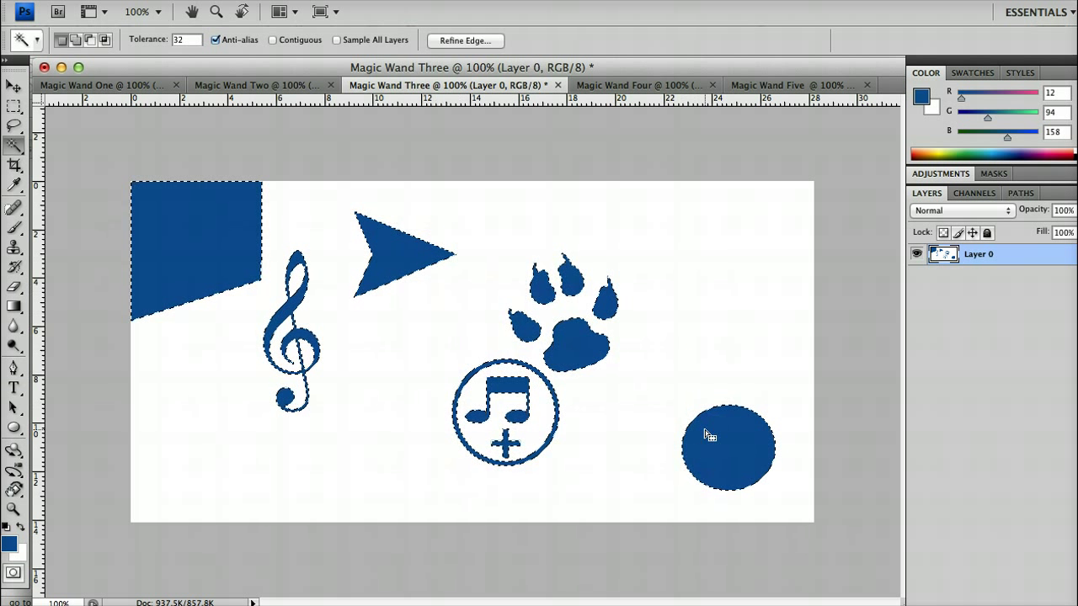
click(261, 120)
- Enable Contiguous and select the corner polygon, the treble clef and one paw toe individually, and clear the selection
click(272, 39)
click(228, 195)
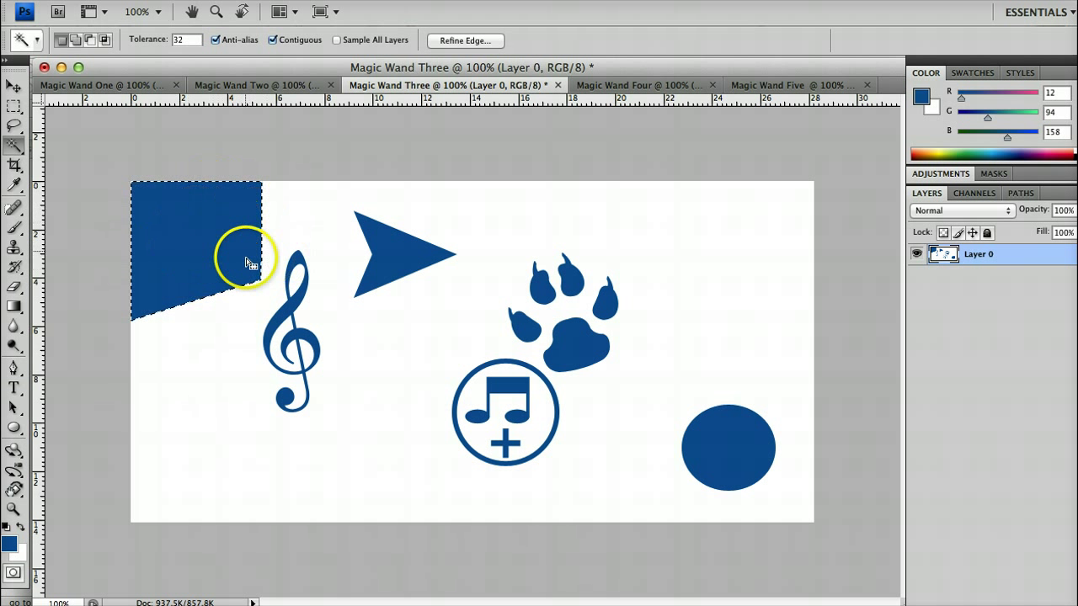
click(383, 289)
click(293, 274)
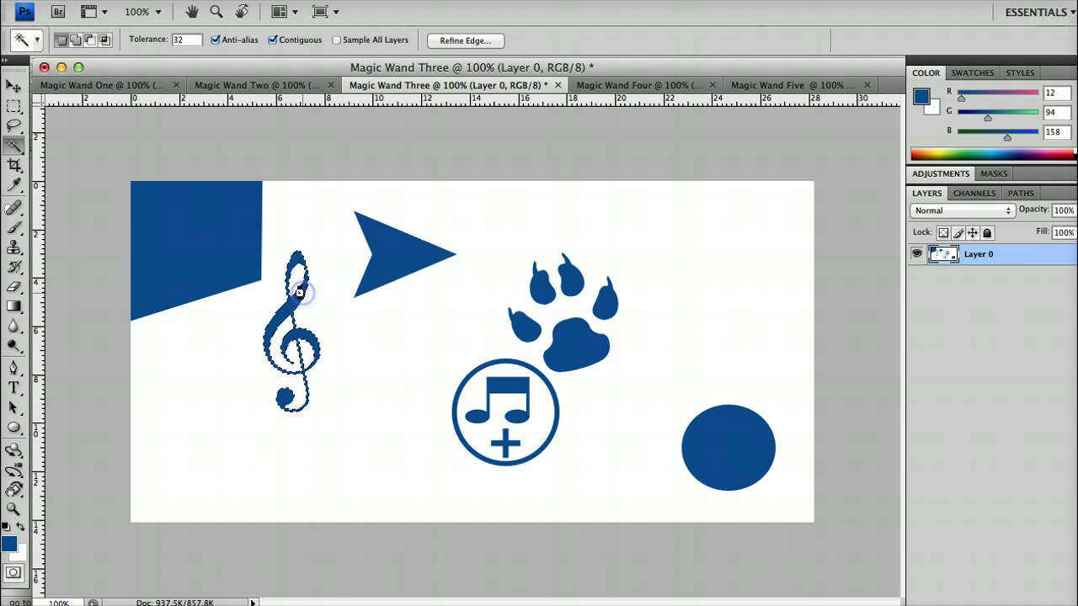
key(ctrl+d)
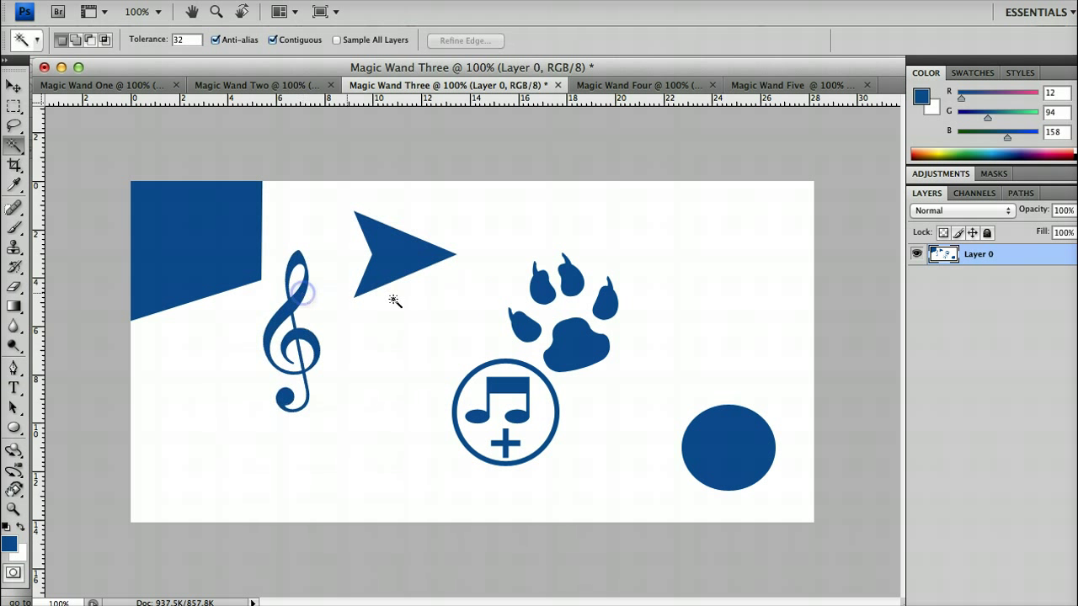
click(539, 290)
click(571, 279)
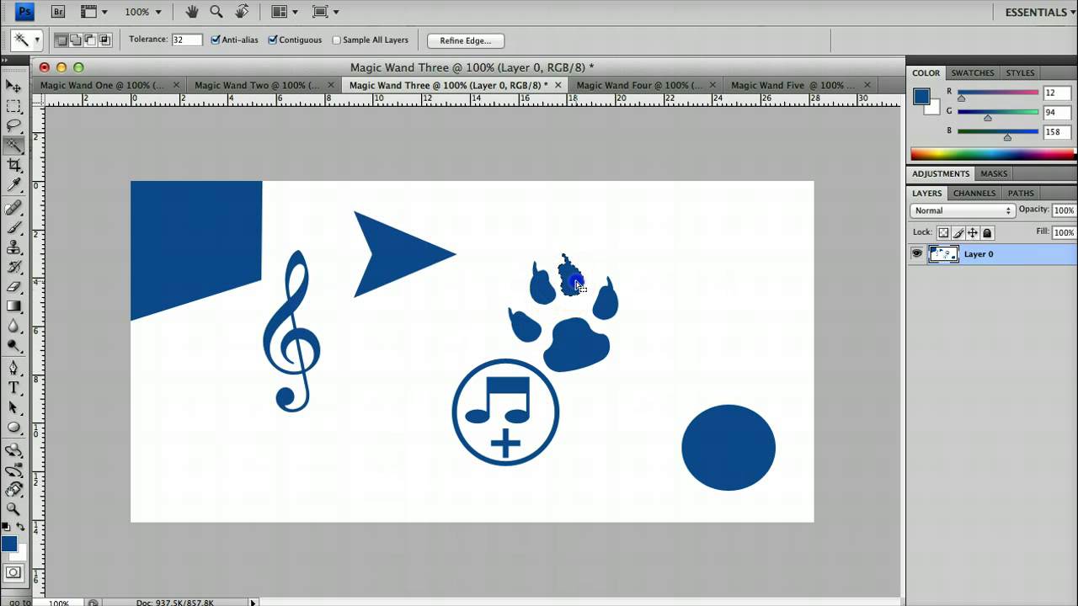
click(570, 368)
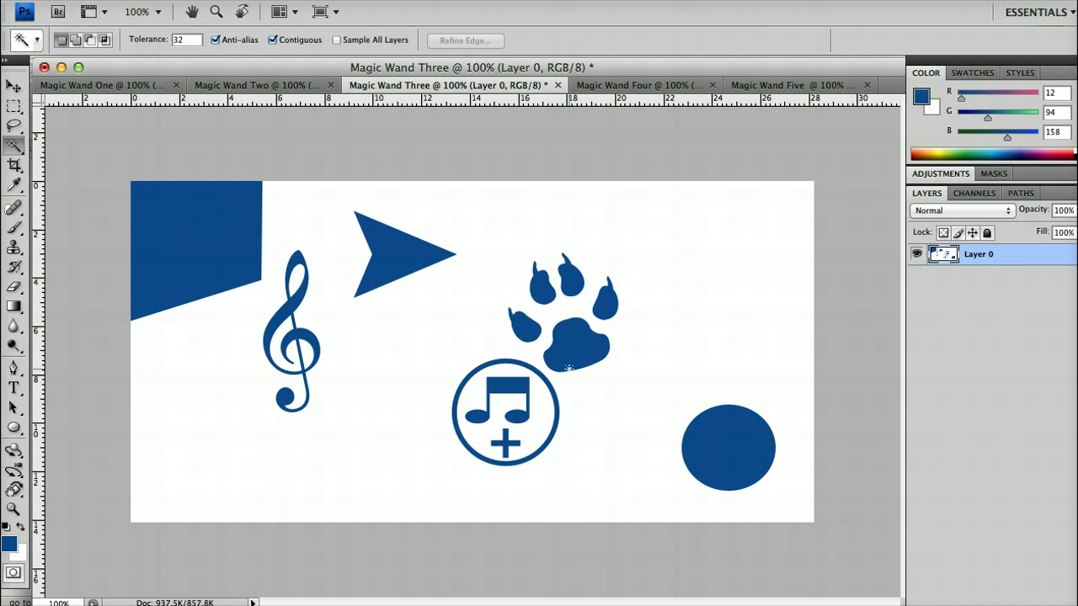
- Disable Contiguous, select and delete all blue shapes at once, undo the deletion, and clear the selection
click(273, 40)
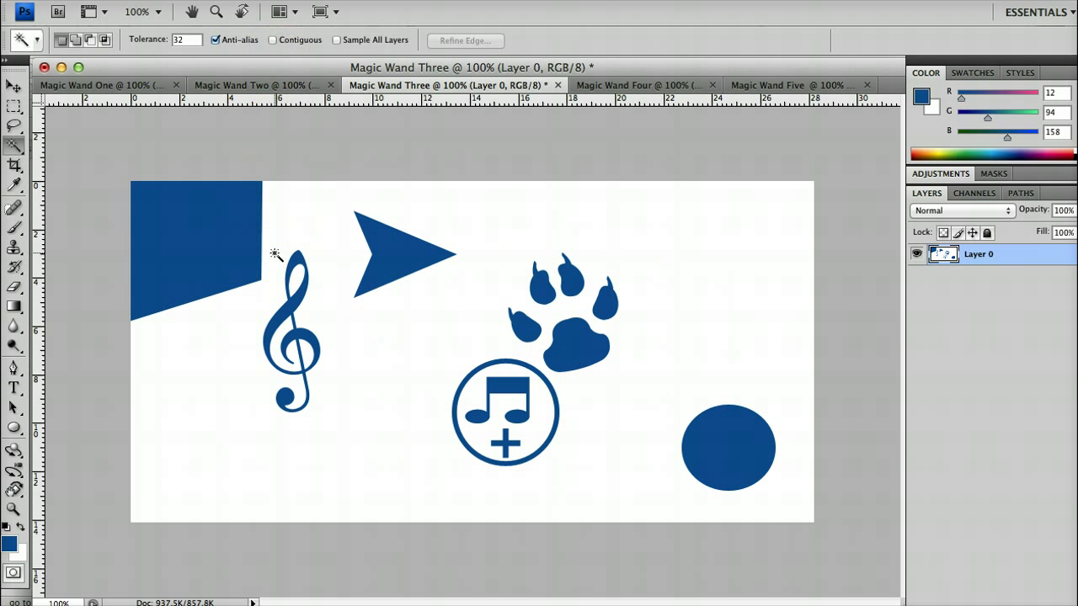
click(426, 259)
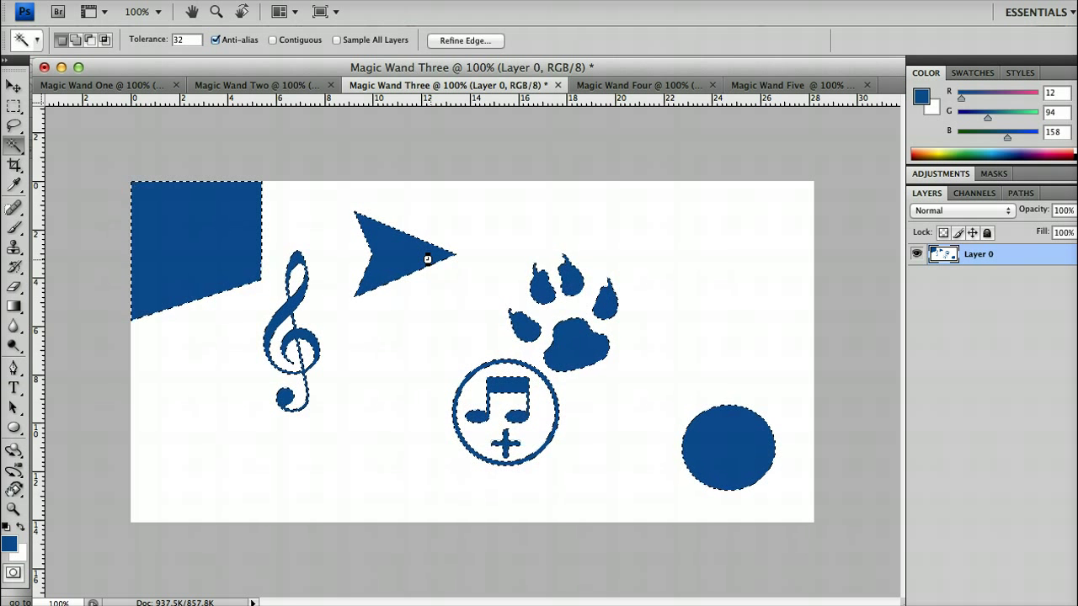
key(Delete)
key(ctrl+d)
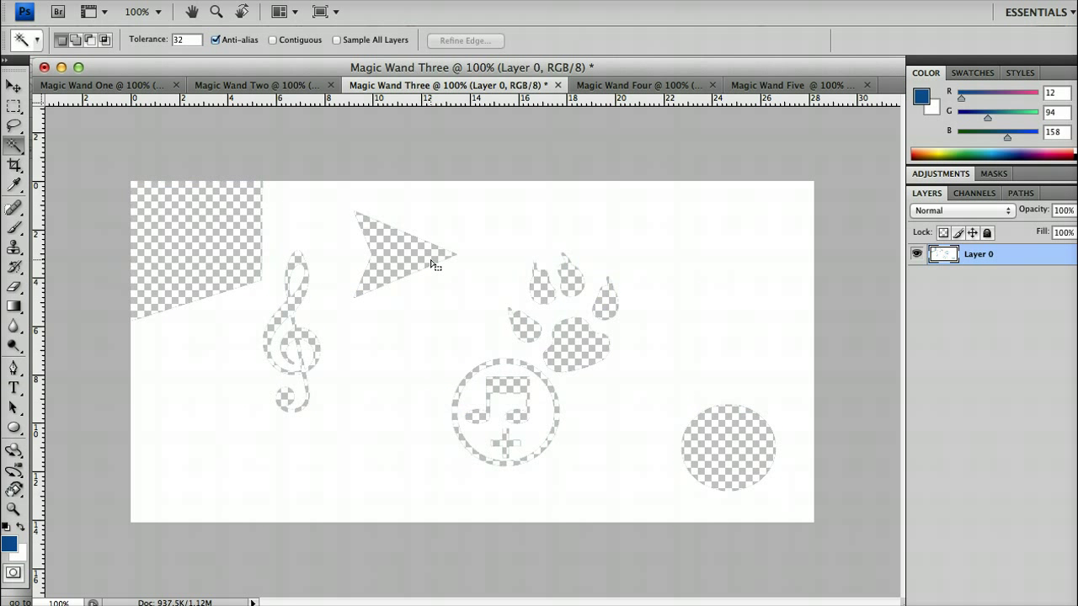
key(ctrl+alt+z)
key(ctrl+alt+z)
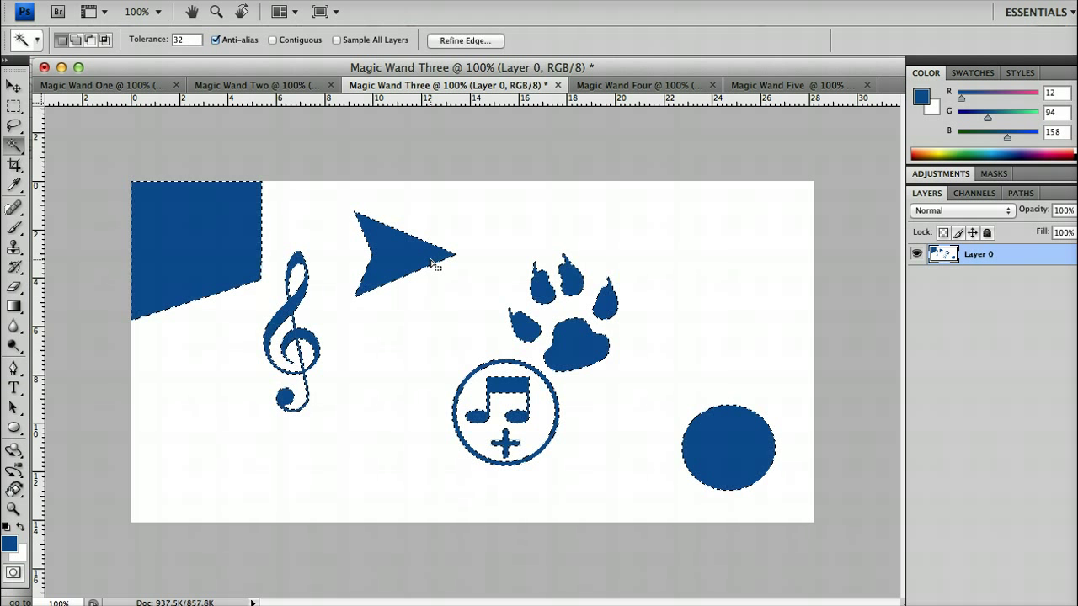
click(438, 258)
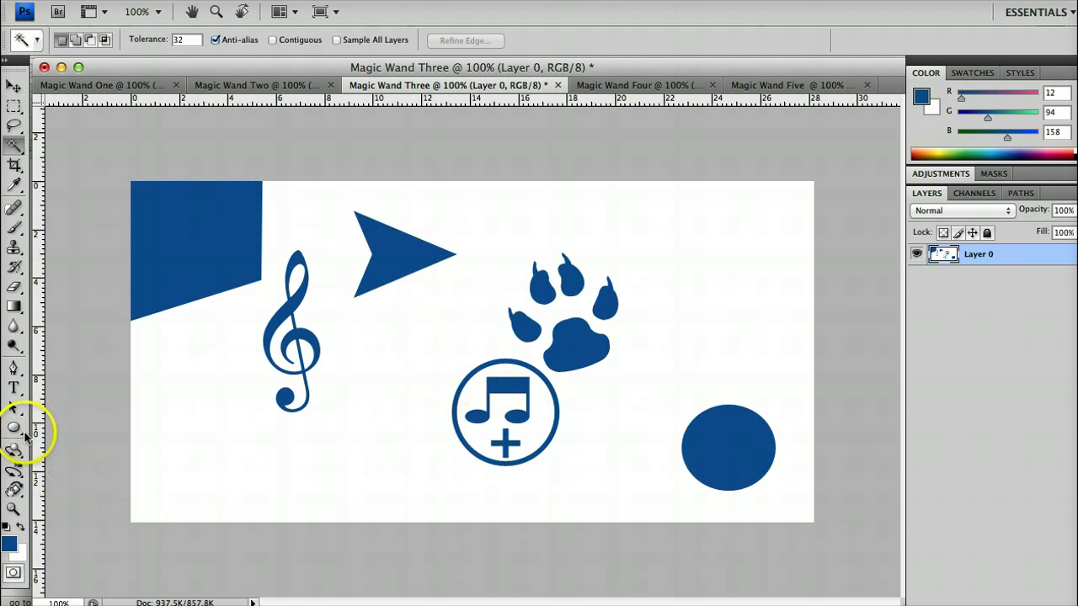
- Draw three film reel custom shapes: a large one below the corner polygon and two small ones near the canvas's middle
drag(14, 427, 75, 504)
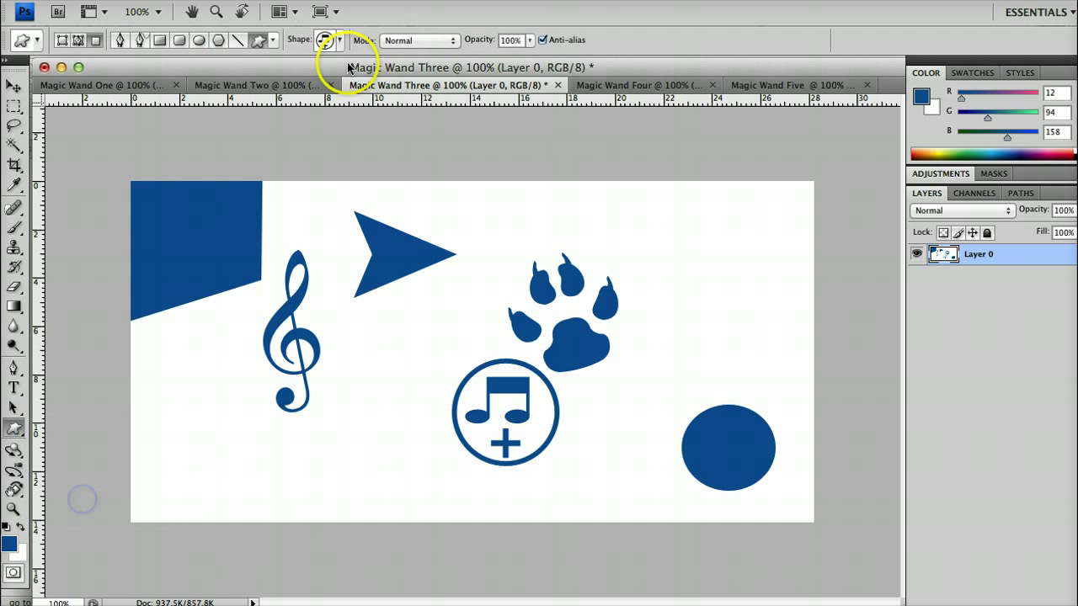
click(337, 42)
click(325, 104)
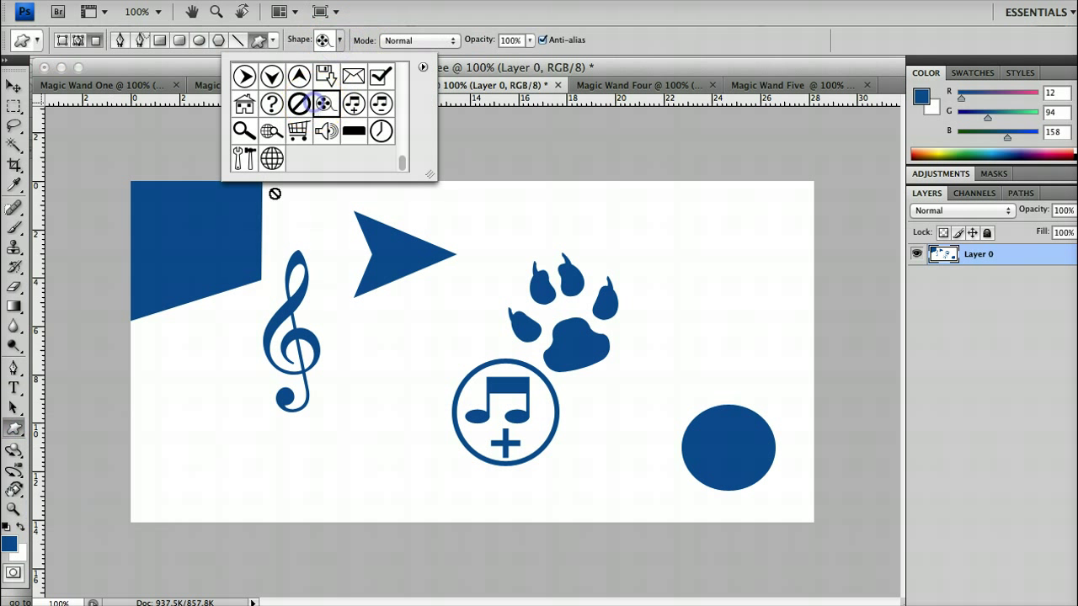
drag(200, 328, 286, 501)
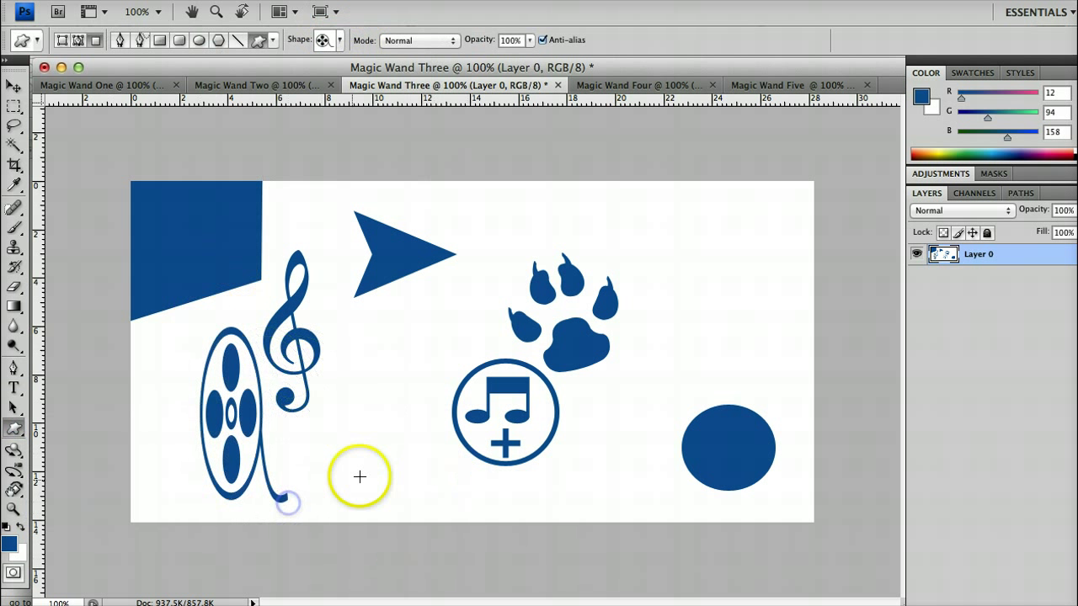
drag(361, 475, 393, 411)
drag(490, 266, 441, 345)
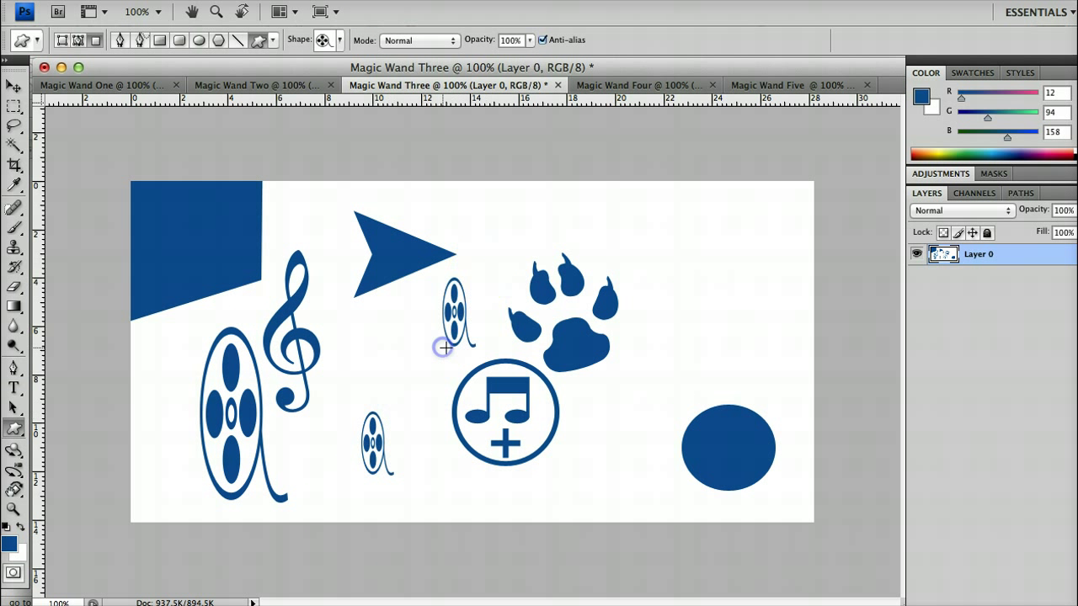
- Draw two more film reel shapes: one running off the canvas's right edge and a flattened one along its upper edge
drag(768, 209, 833, 310)
drag(650, 207, 482, 181)
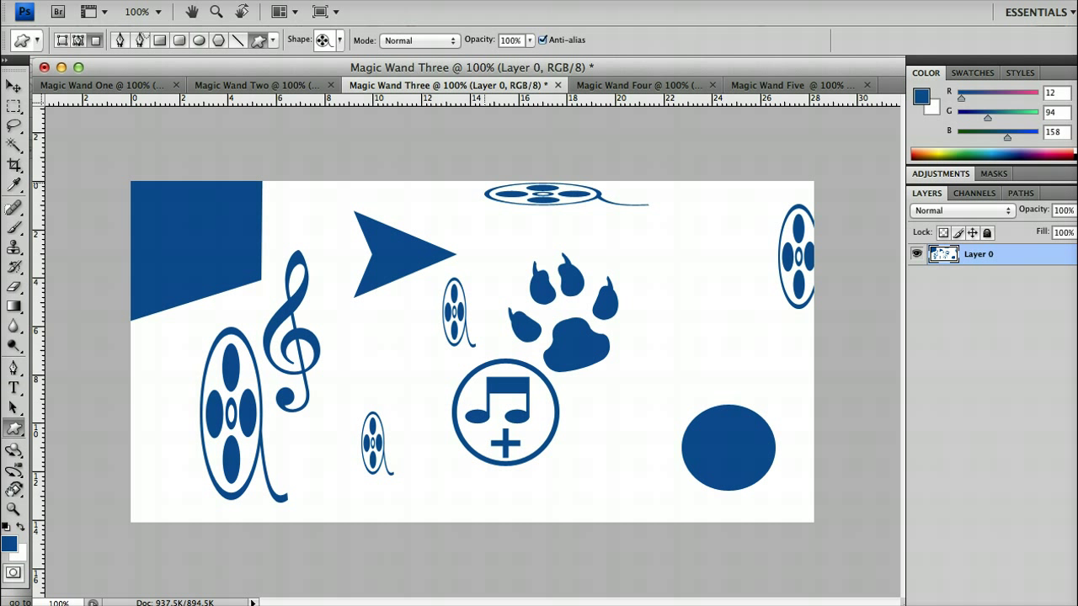
- Select all blue shapes, including the film reels, with the non-contiguous Magic Wand, delete them, undo the deletion, and clear the selection
click(17, 153)
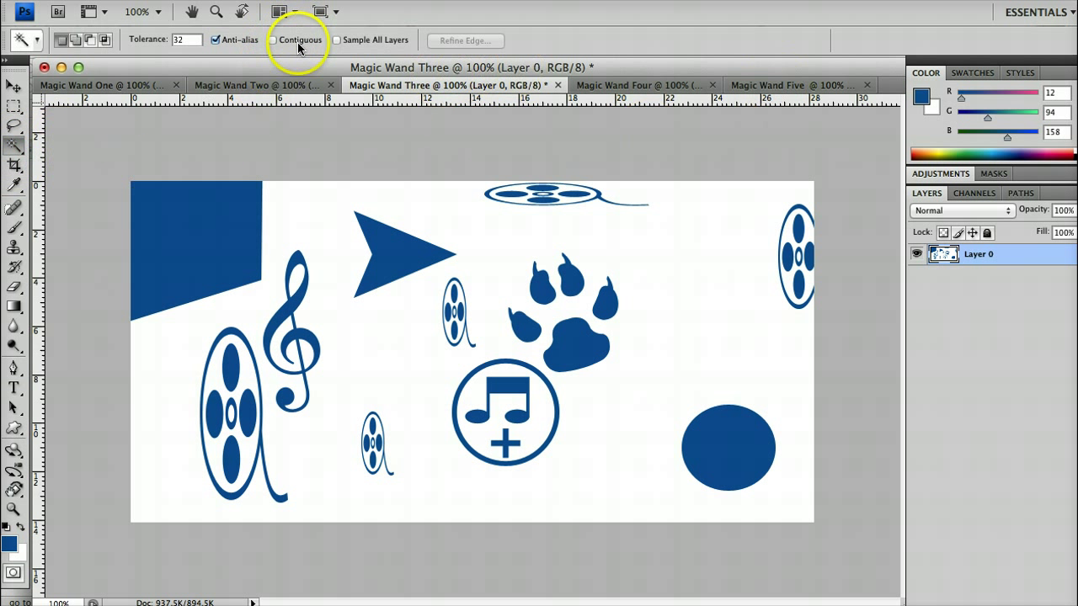
click(409, 264)
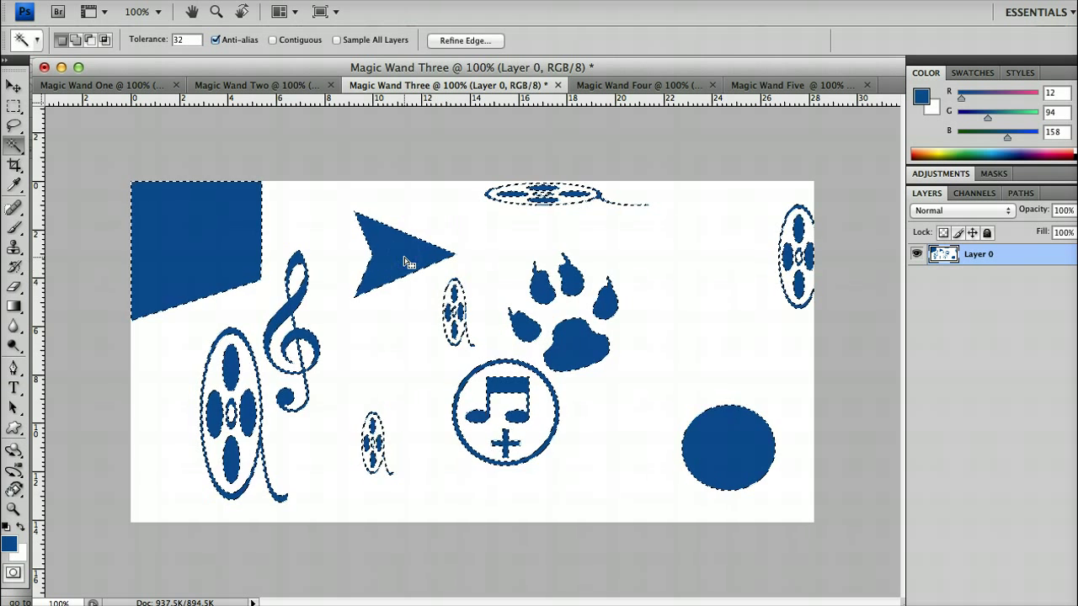
key(Delete)
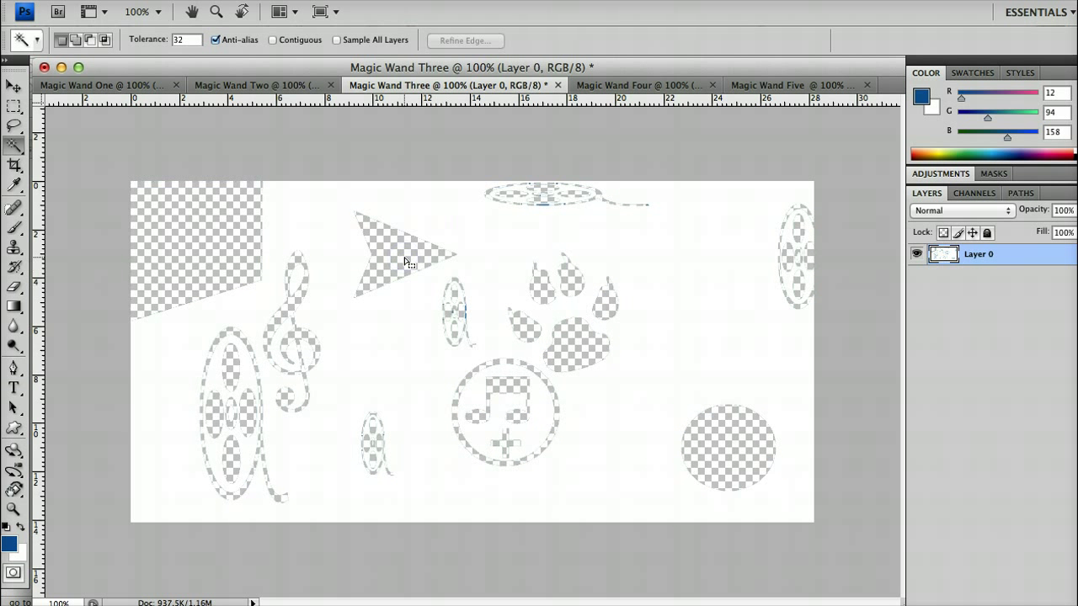
key(ctrl+z)
key(ctrl+d)
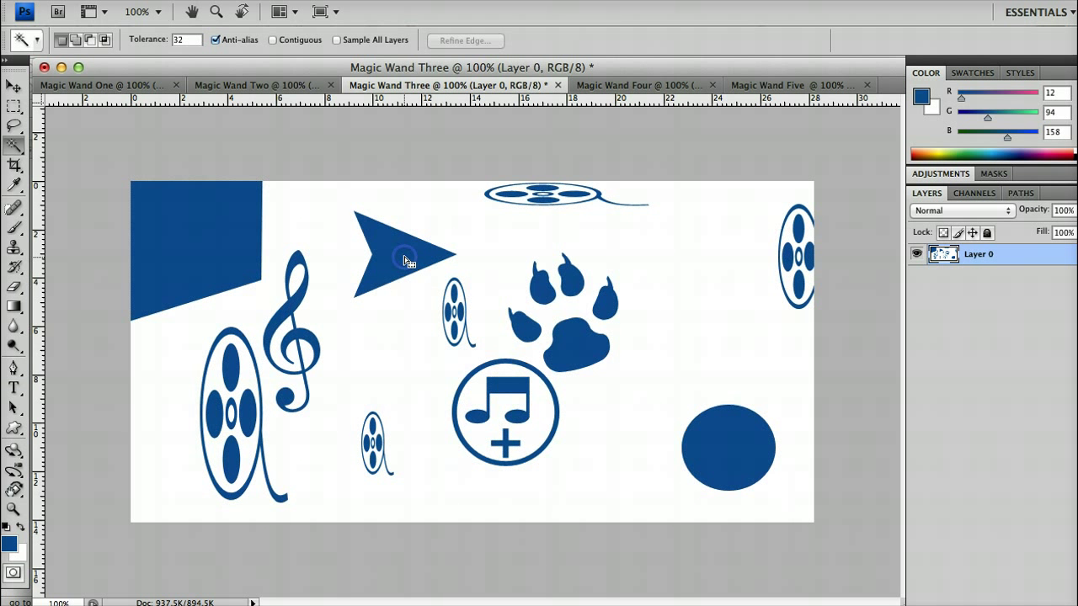
- In the Magic Wand Four document, select and delete the gradient's light end at tolerance 32, undo the deletion, and clear the selection
click(609, 85)
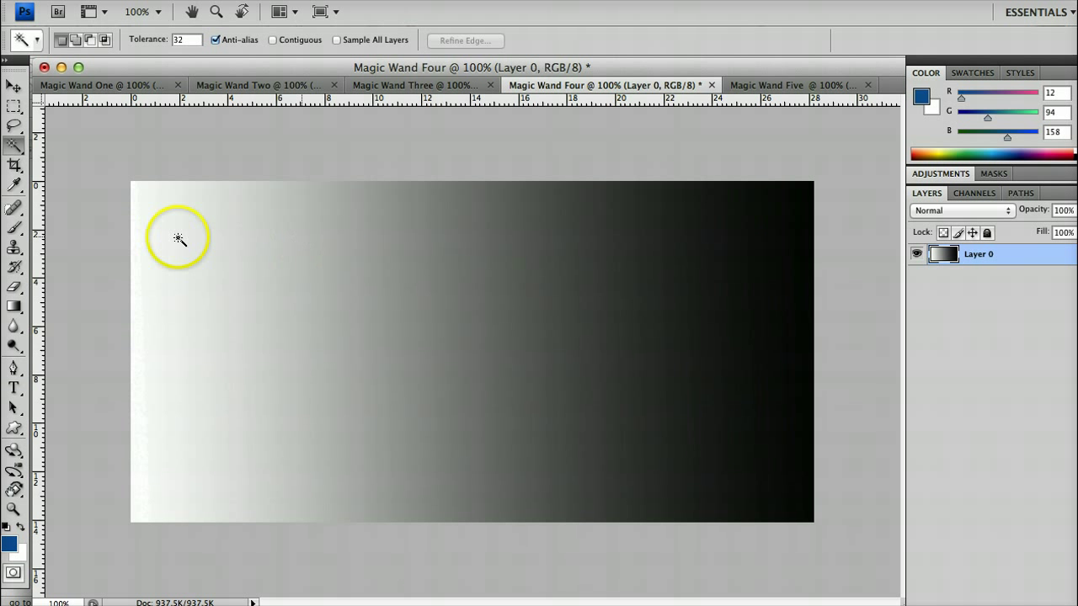
click(138, 197)
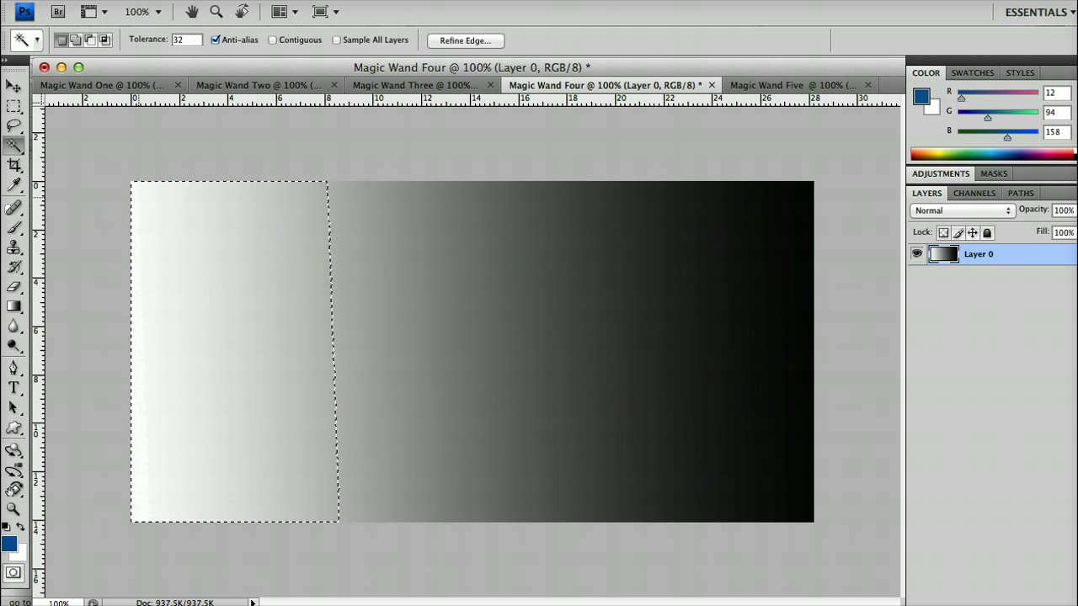
key(Delete)
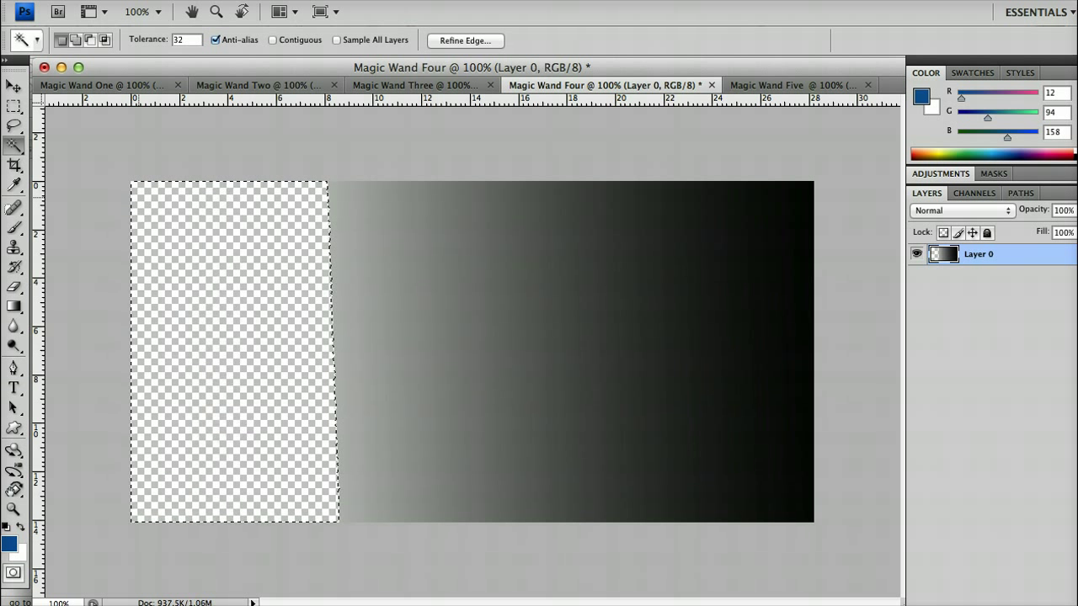
click(173, 218)
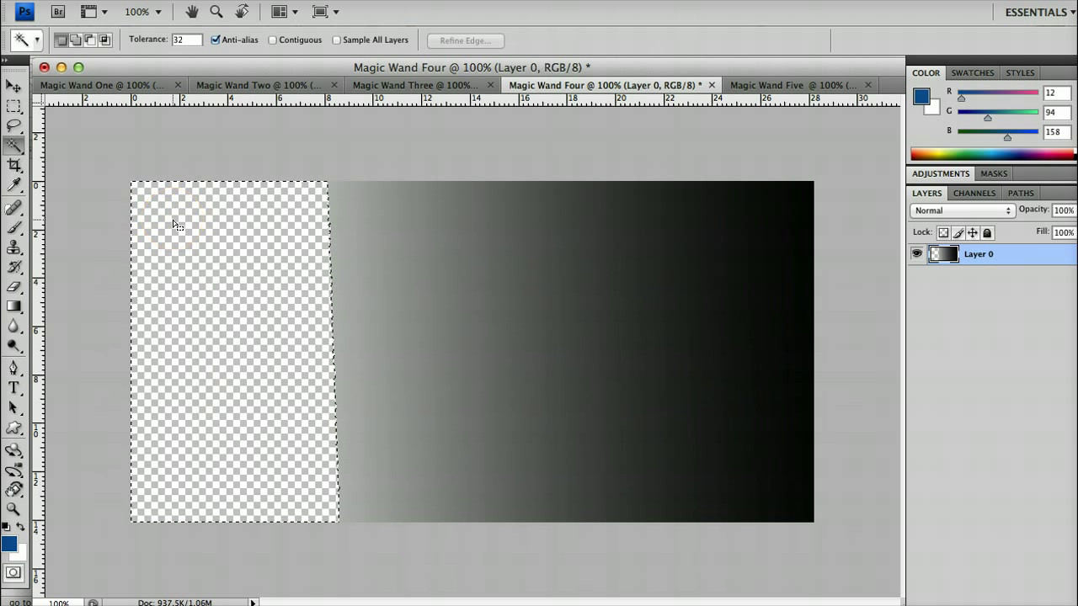
key(super+z)
click(258, 266)
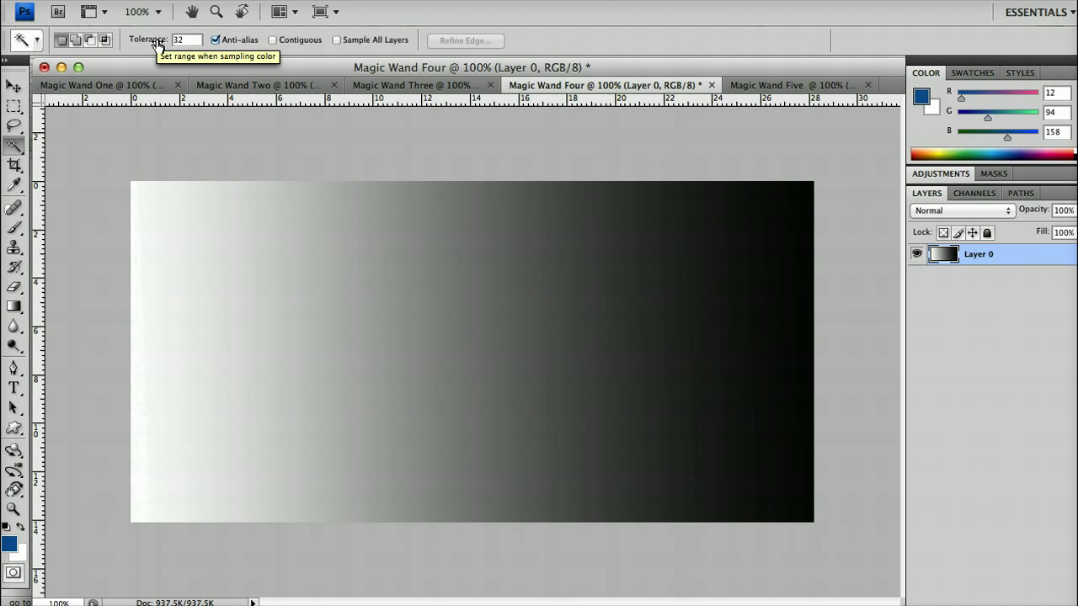
- Set the Magic Wand tolerance to 0, select and delete the white pixels along the gradient's light edge, and undo the deletion
drag(158, 42, 121, 32)
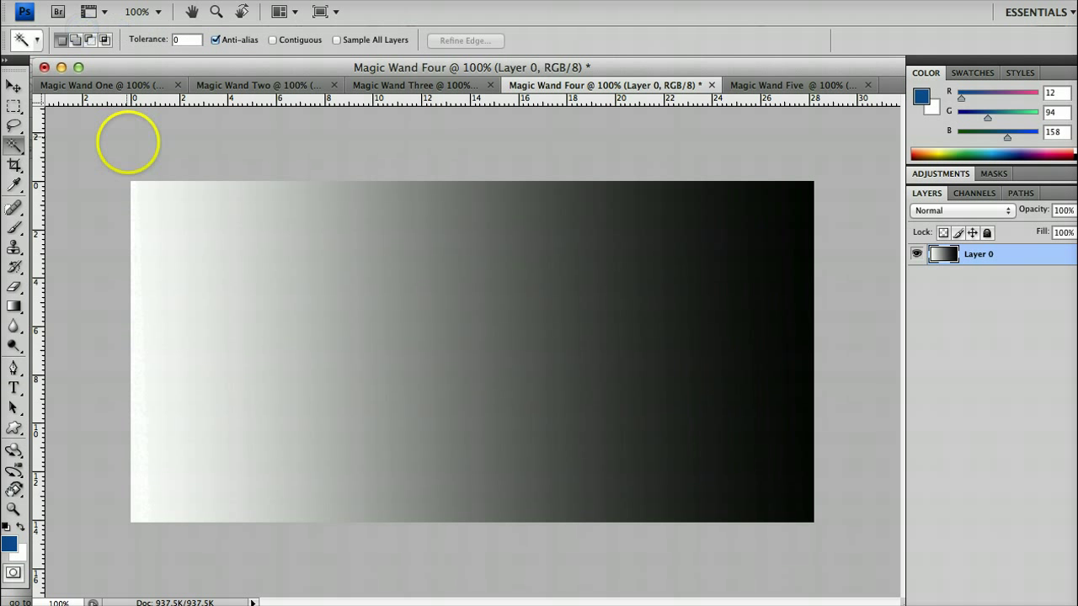
click(134, 187)
click(137, 283)
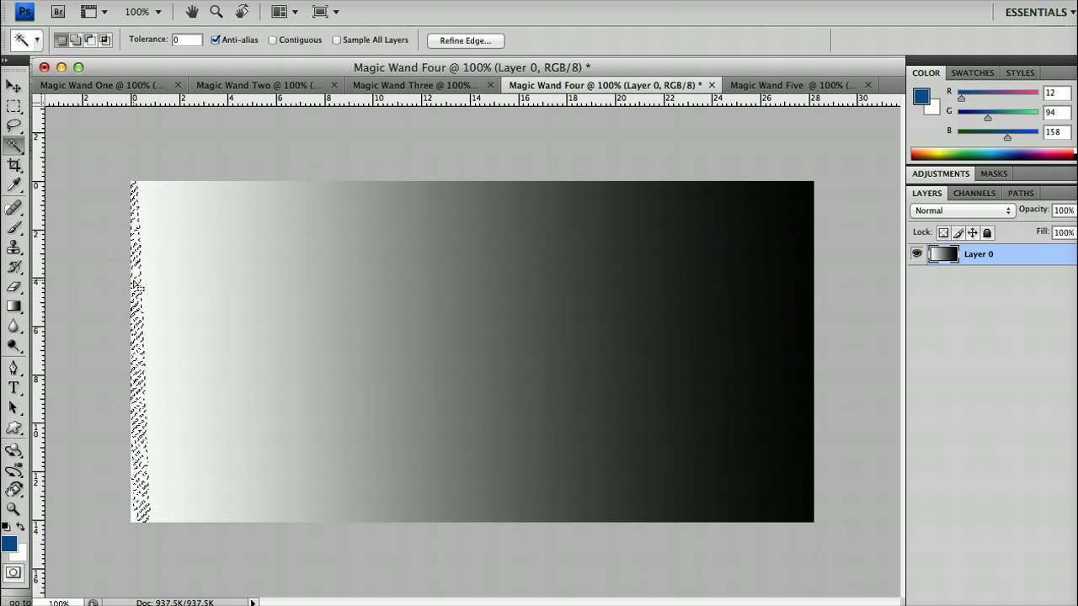
key(Delete)
click(203, 341)
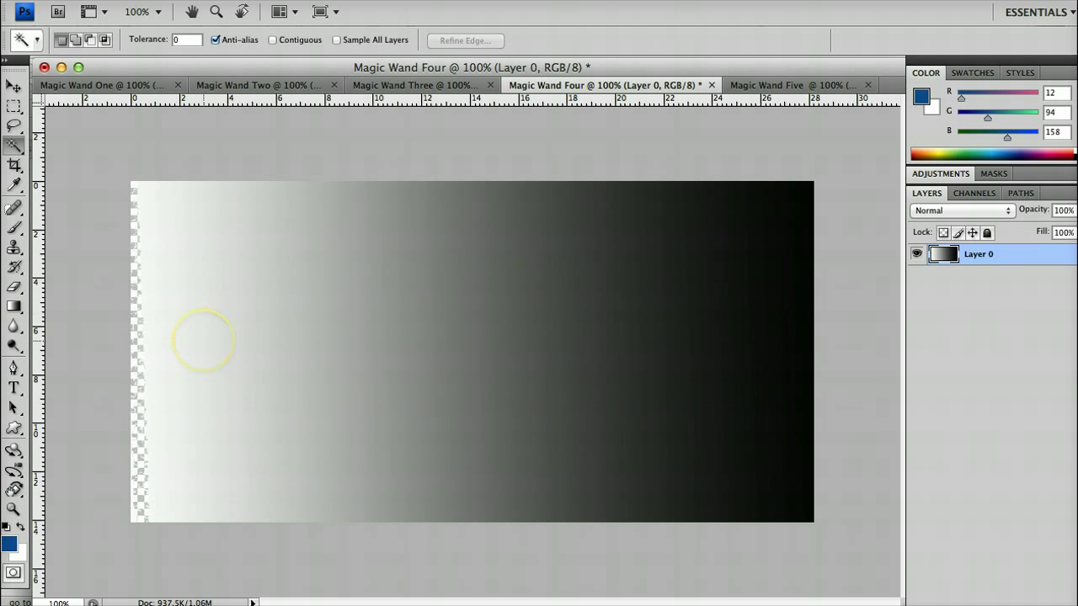
key(super+alt+z)
key(super+alt+z)
key(super+alt+z)
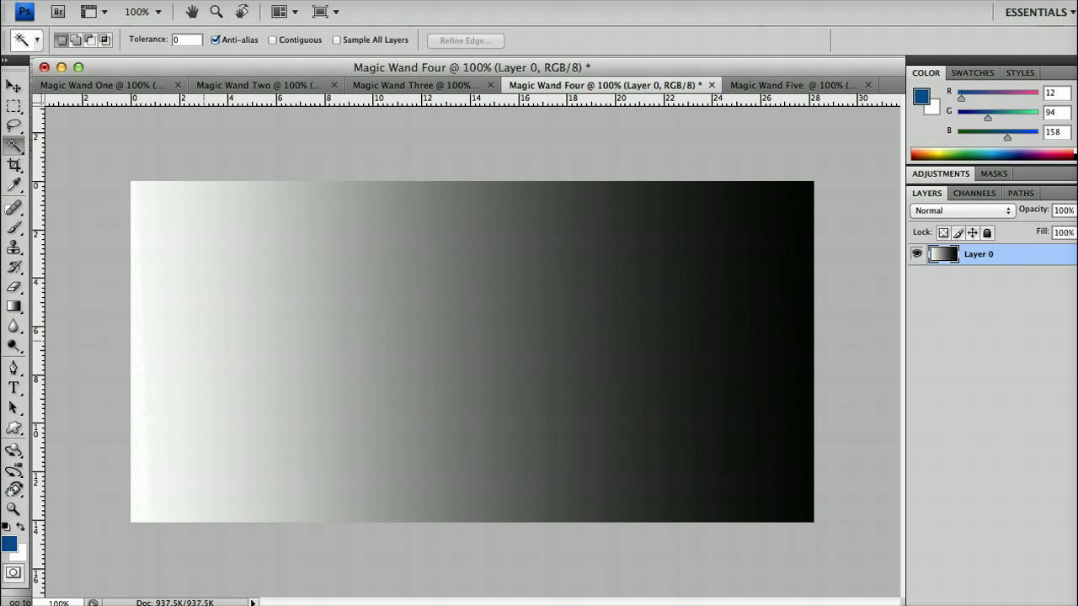
- Select a thin strip of the light grey at tolerance 0, select the whole gradient at tolerance 255, and clear the selection
click(203, 341)
drag(159, 40, 280, 48)
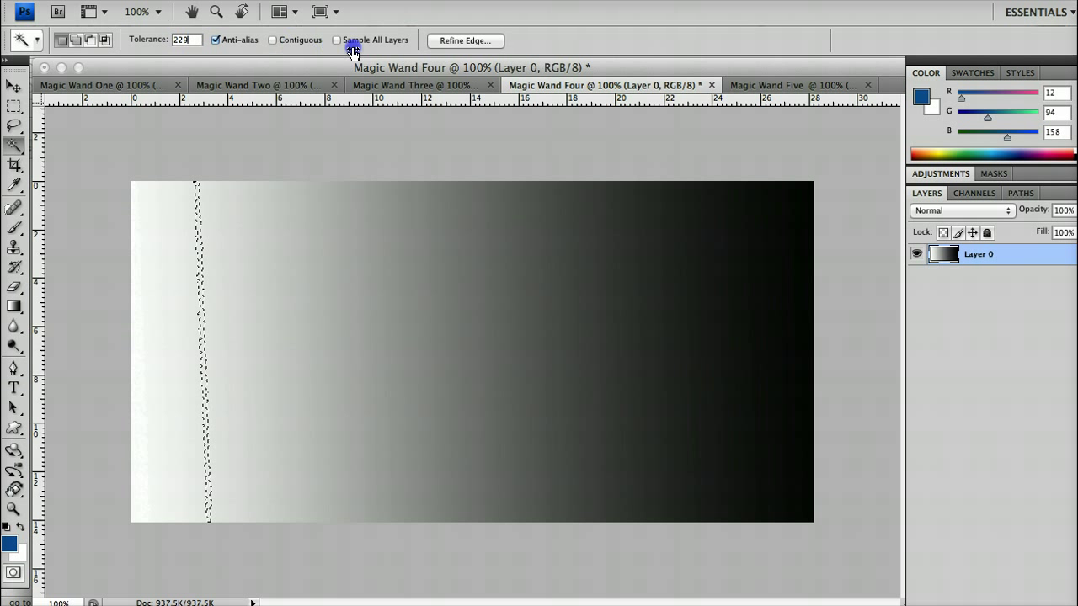
click(311, 257)
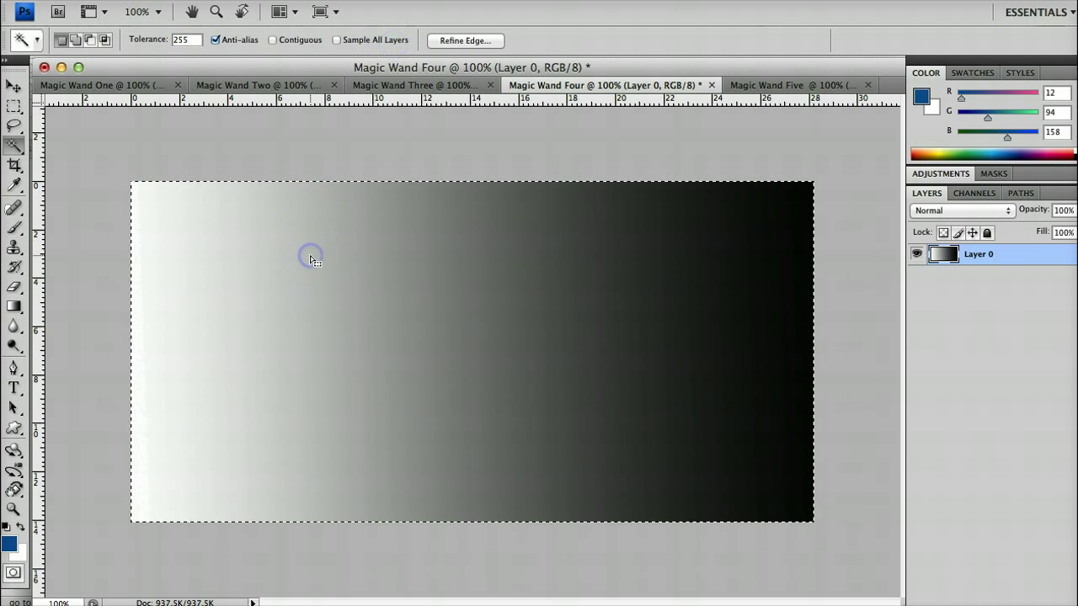
key(super+d)
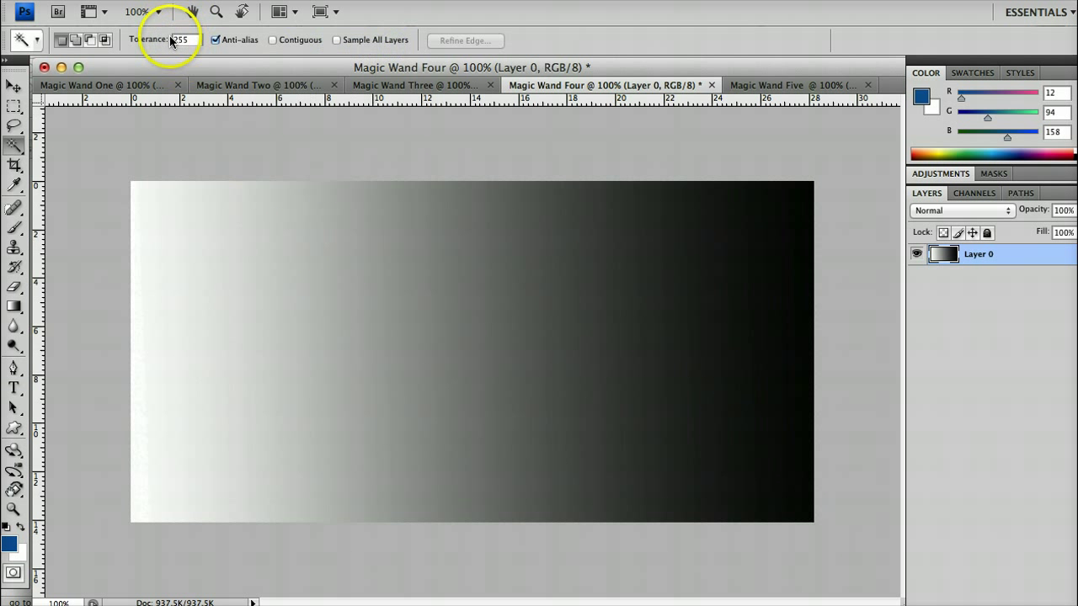
- Set the Magic Wand tolerance to 50 and select the light end of the gradient
drag(160, 39, 96, 40)
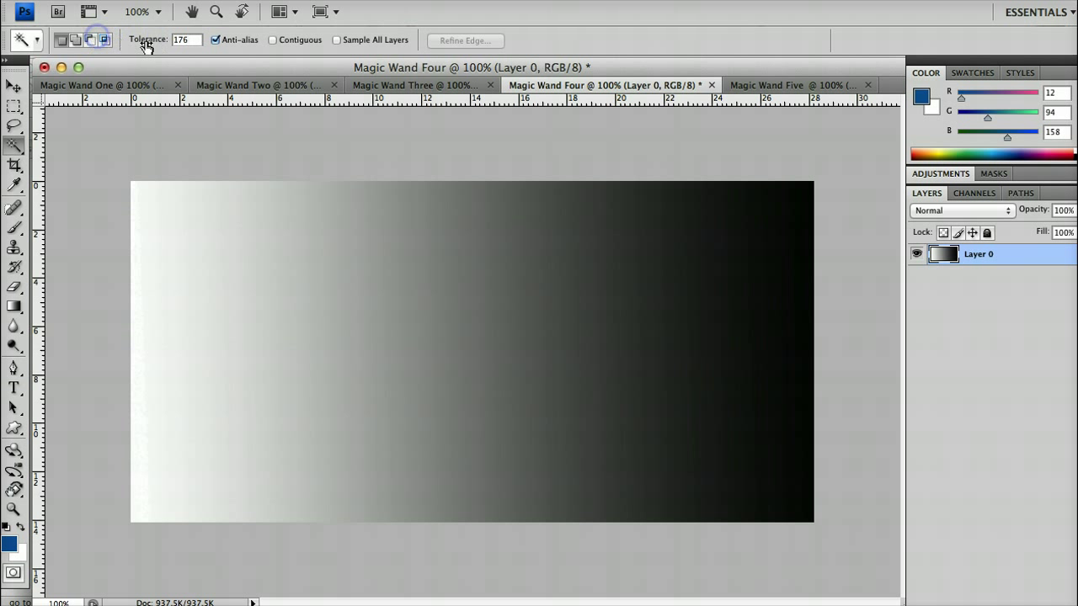
click(185, 40)
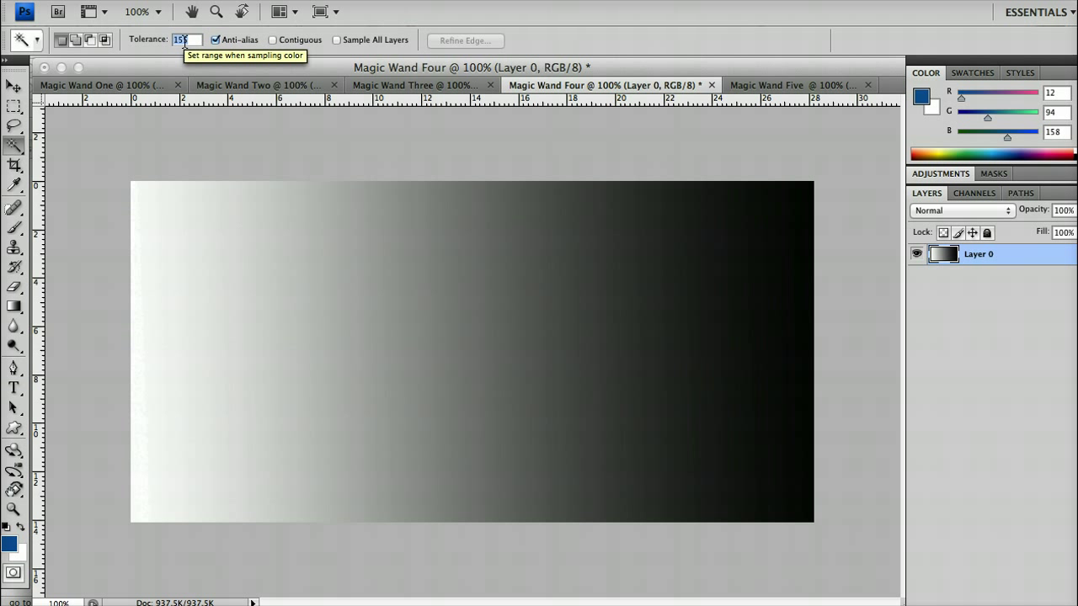
text(32)
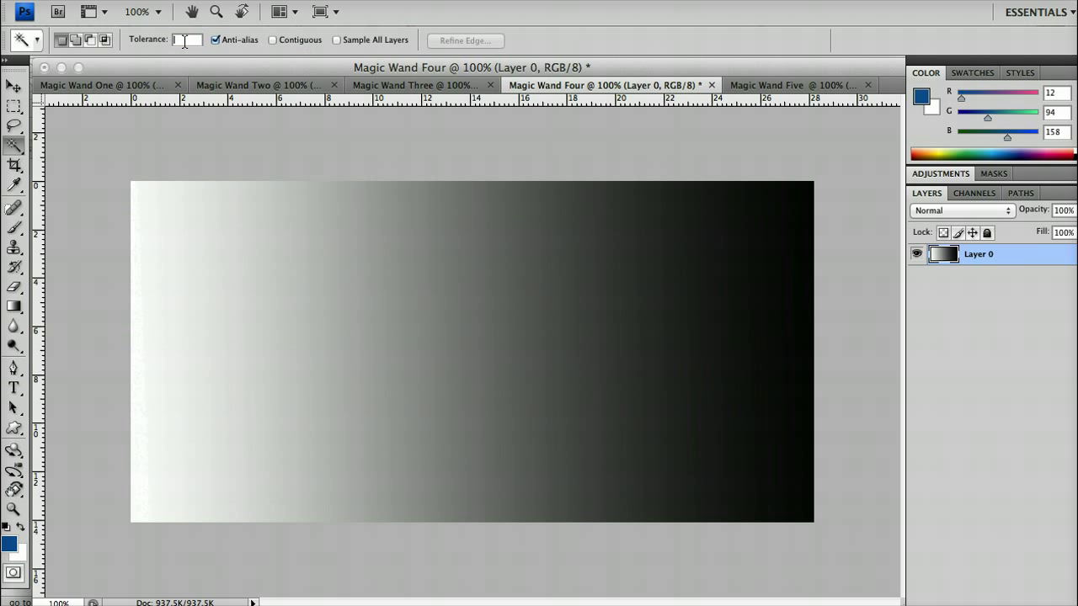
key(Return)
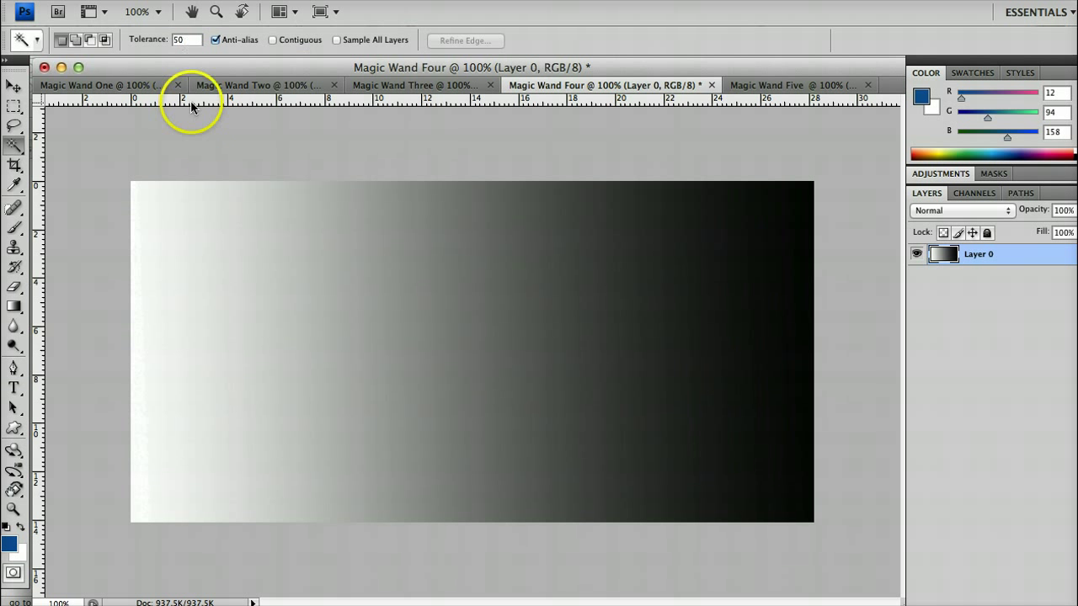
click(168, 231)
- Set the tolerance to 120, select and delete the lighter part of the gradient, undo the deletion, and clear the selection
click(187, 41)
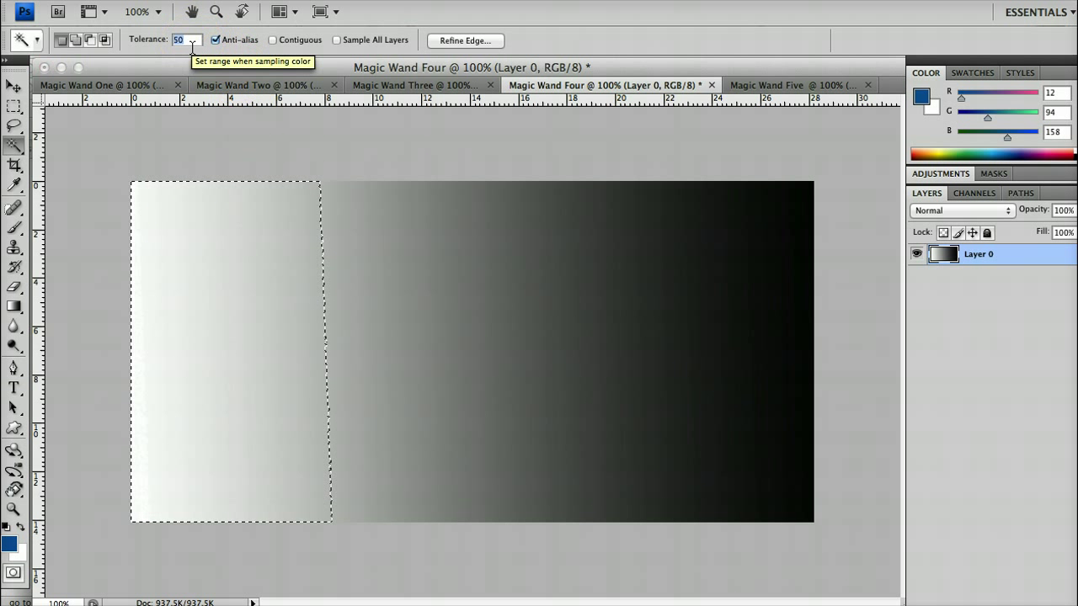
text(120)
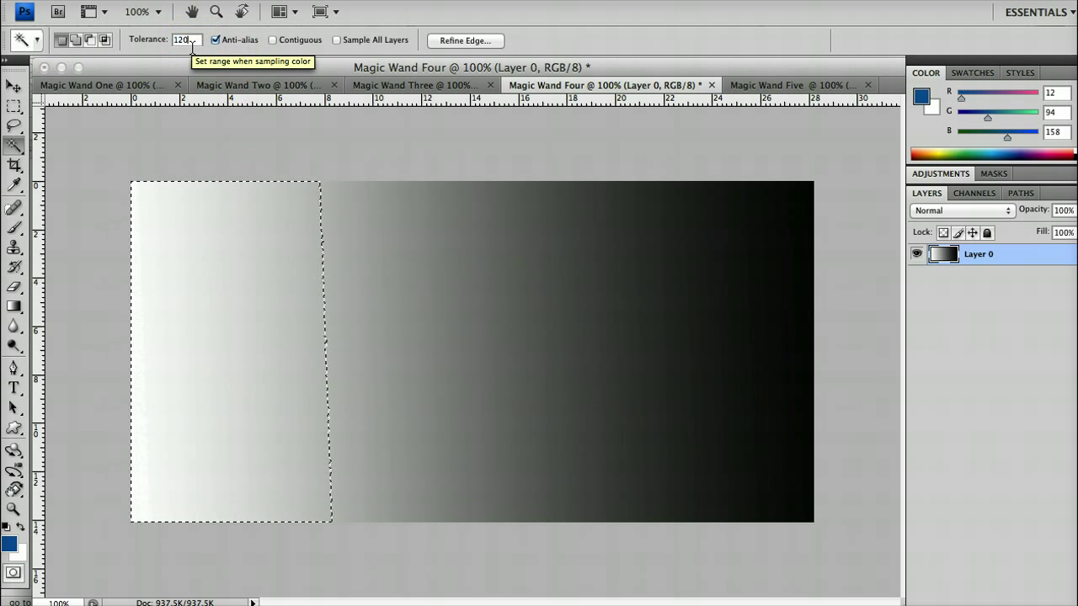
click(212, 227)
click(211, 227)
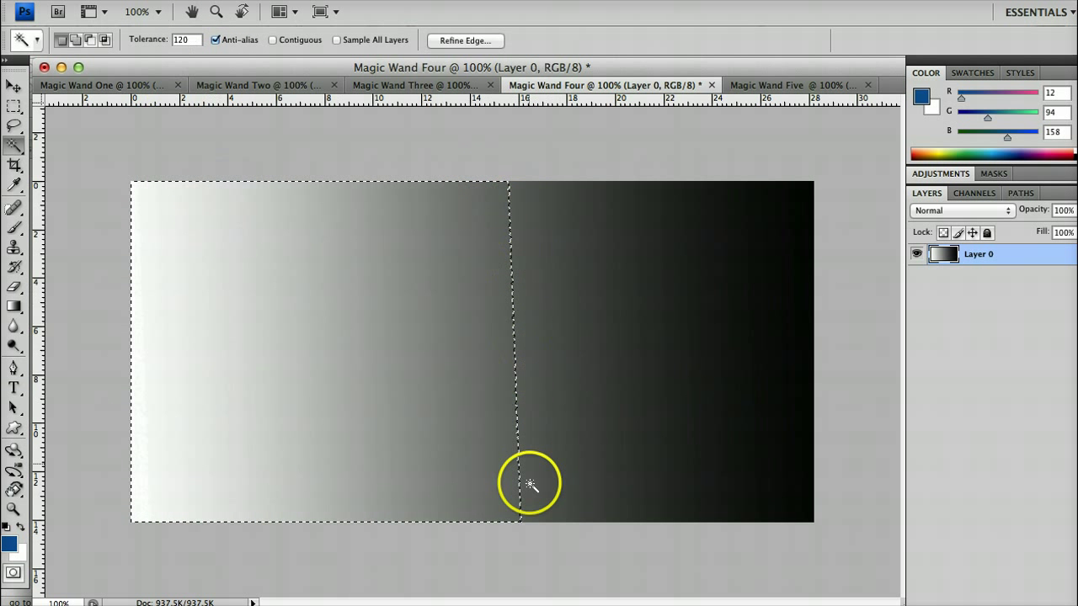
key(Delete)
click(484, 494)
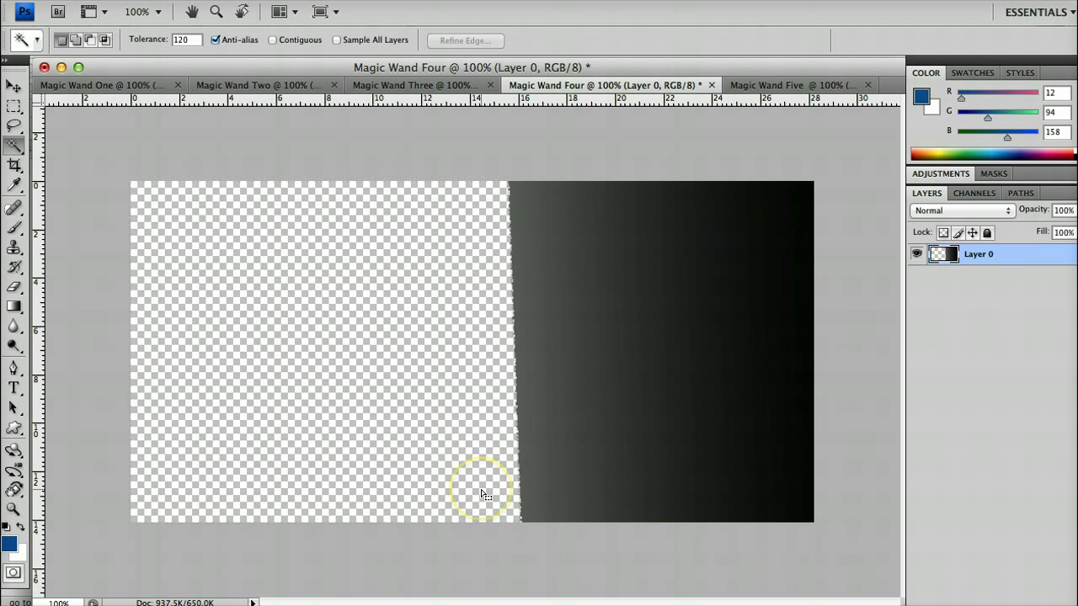
key(ctrl+alt+z)
key(ctrl+alt+z)
click(449, 440)
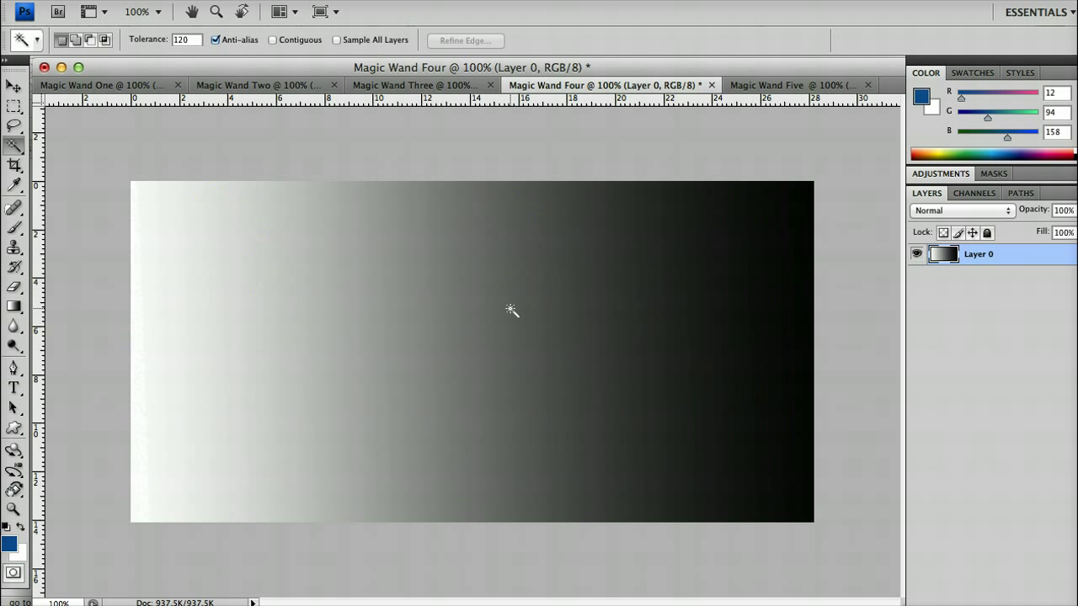
- In the Magic Wand Five document, select the blue half, the grey gradient's lighter part and its darker part individually, and clear the selection
click(752, 85)
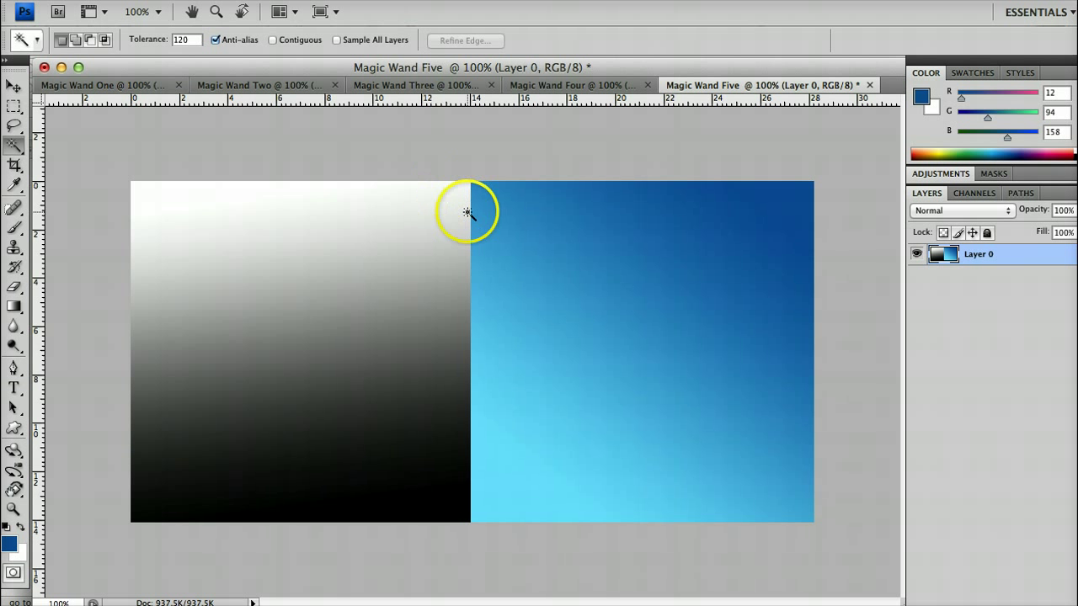
click(601, 208)
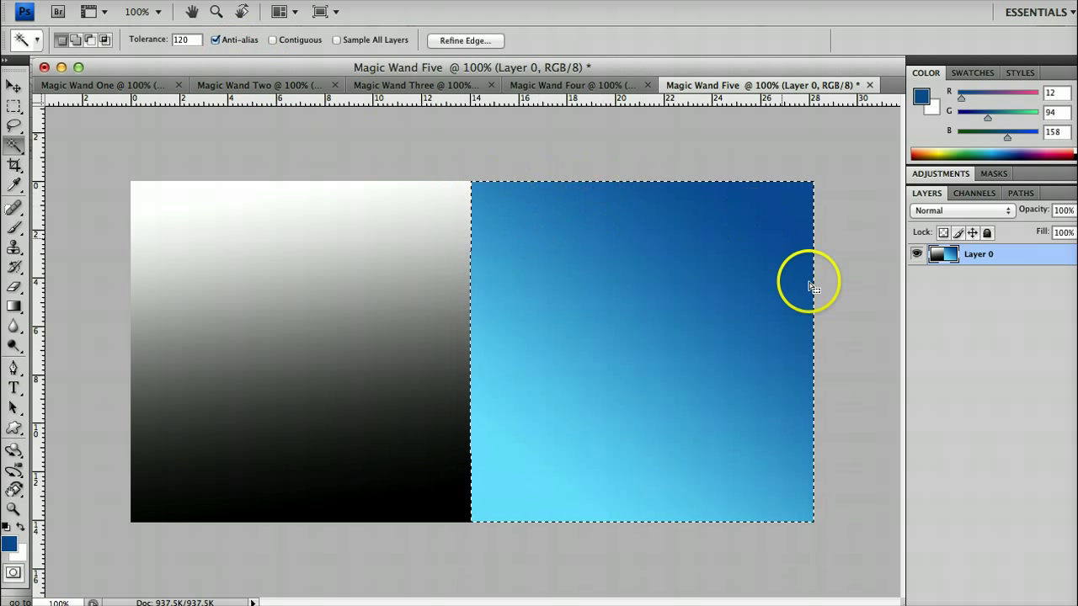
click(344, 327)
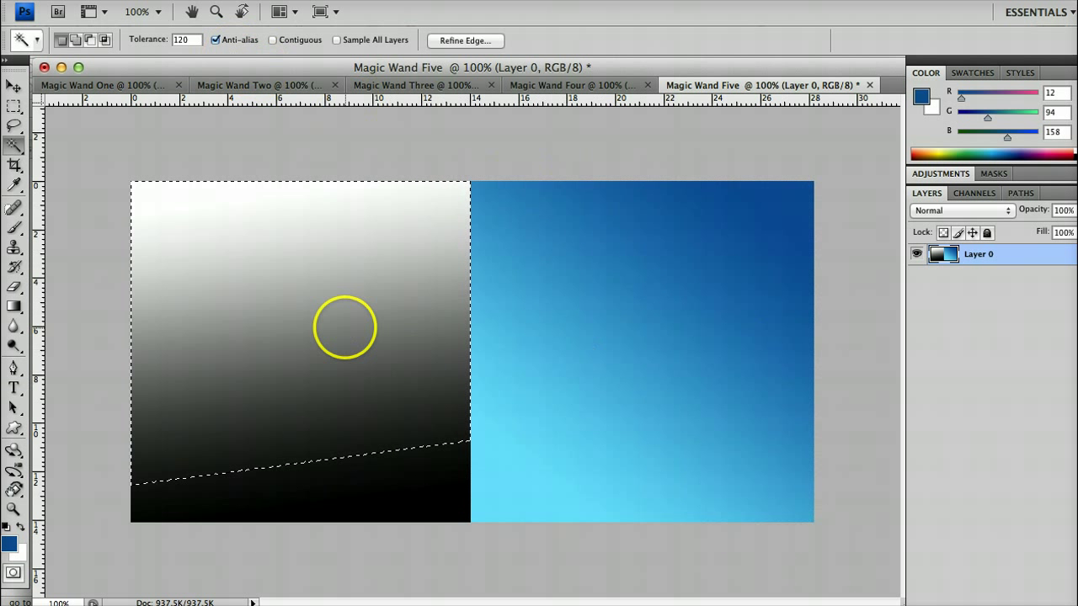
click(382, 475)
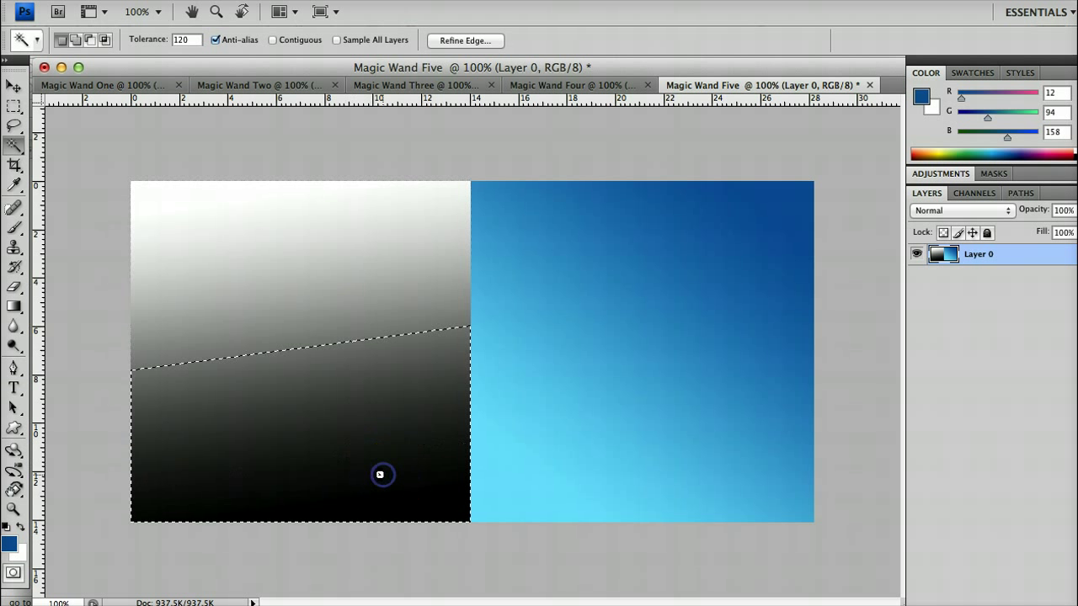
key(super+d)
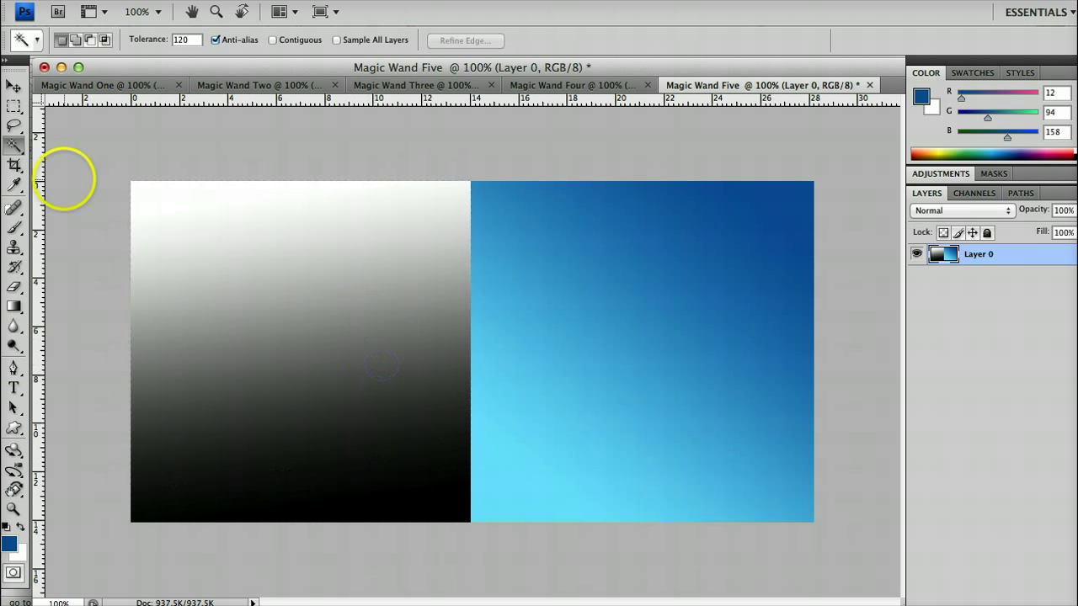
- Switch from the Magic Wand to the Quick Selection tool that shares its tool group
click(15, 150)
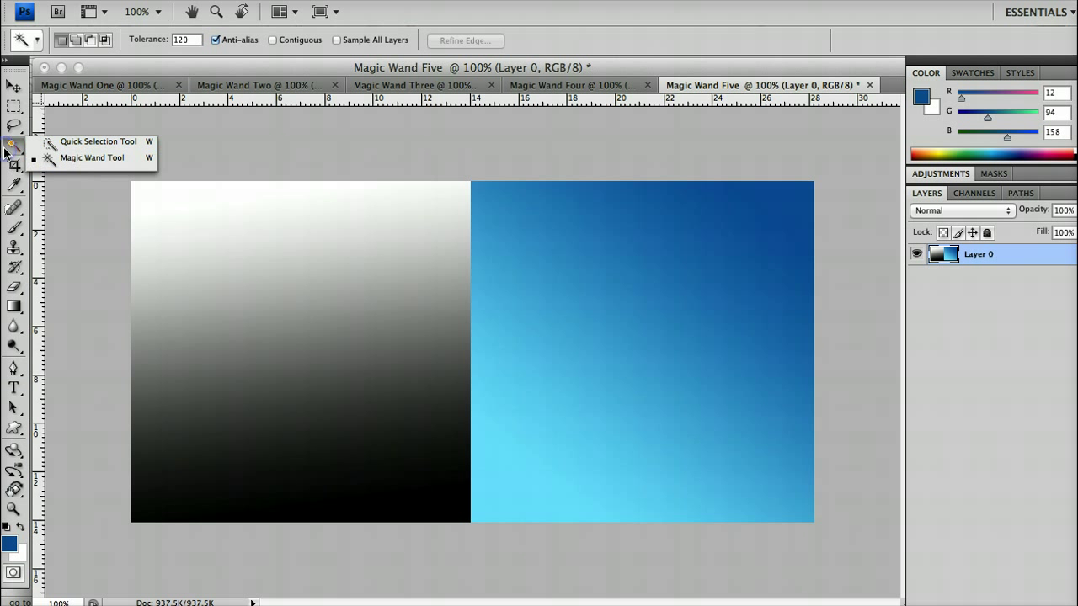
click(11, 149)
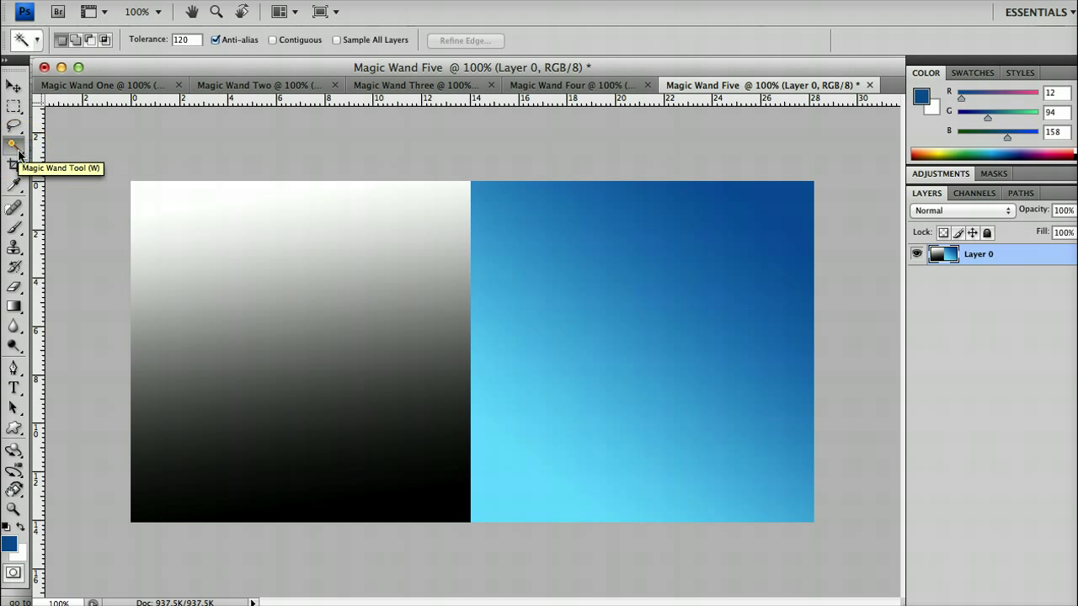
alt+click(16, 153)
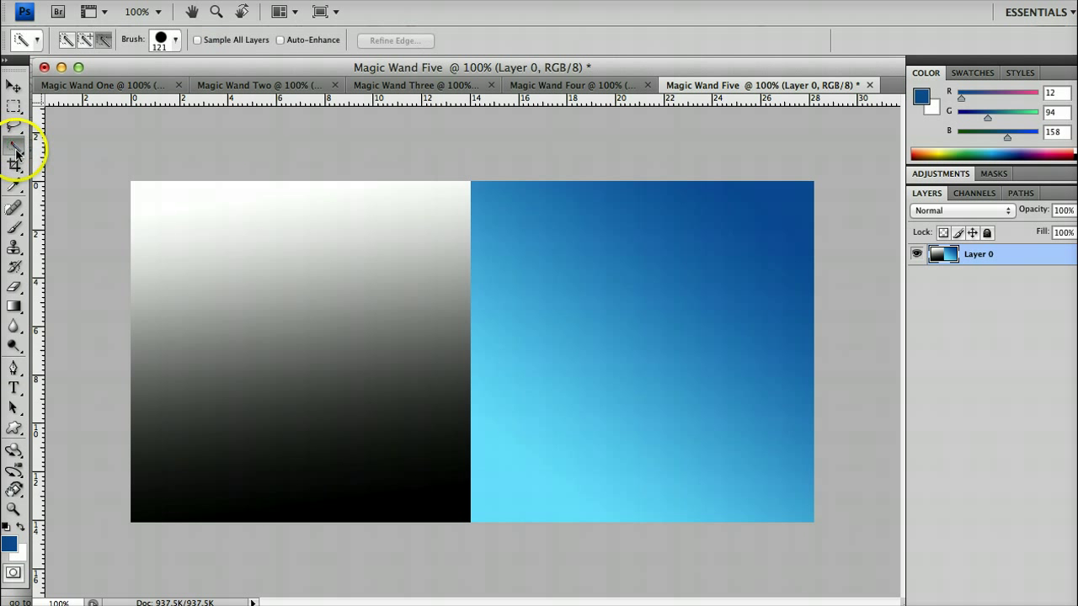
drag(16, 150, 40, 147)
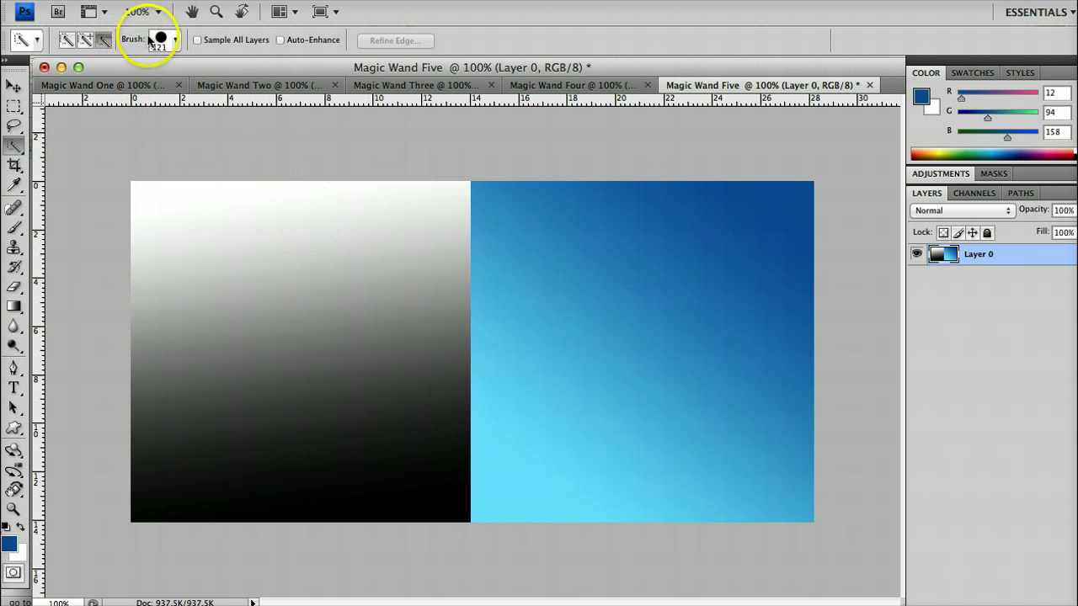
- Set the Quick Selection brush diameter to 40 px, choose the new selection mode, and select the blue half
click(175, 39)
drag(172, 82, 118, 84)
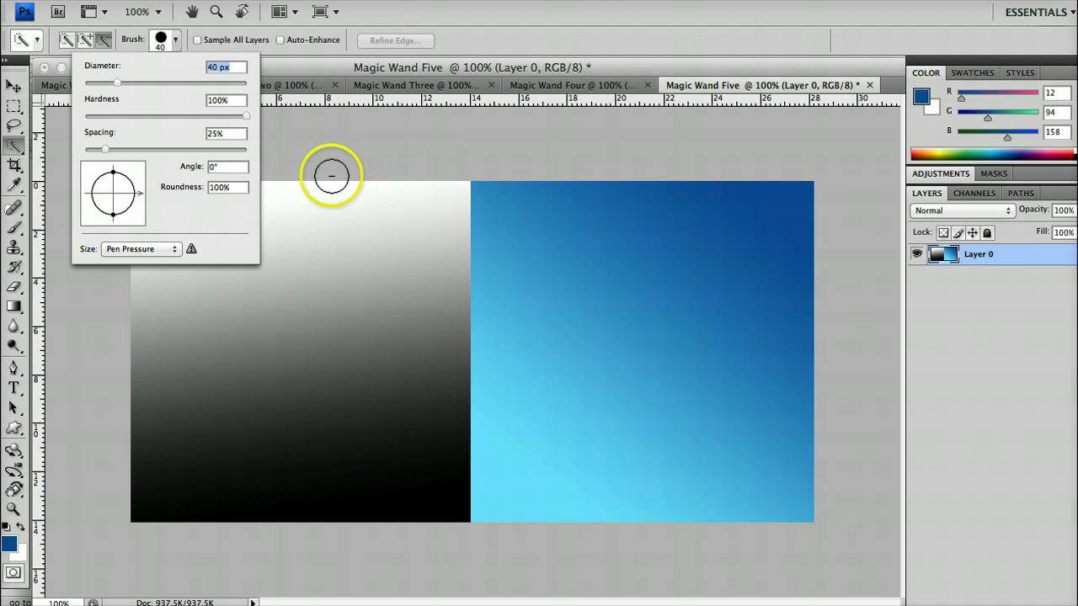
click(68, 39)
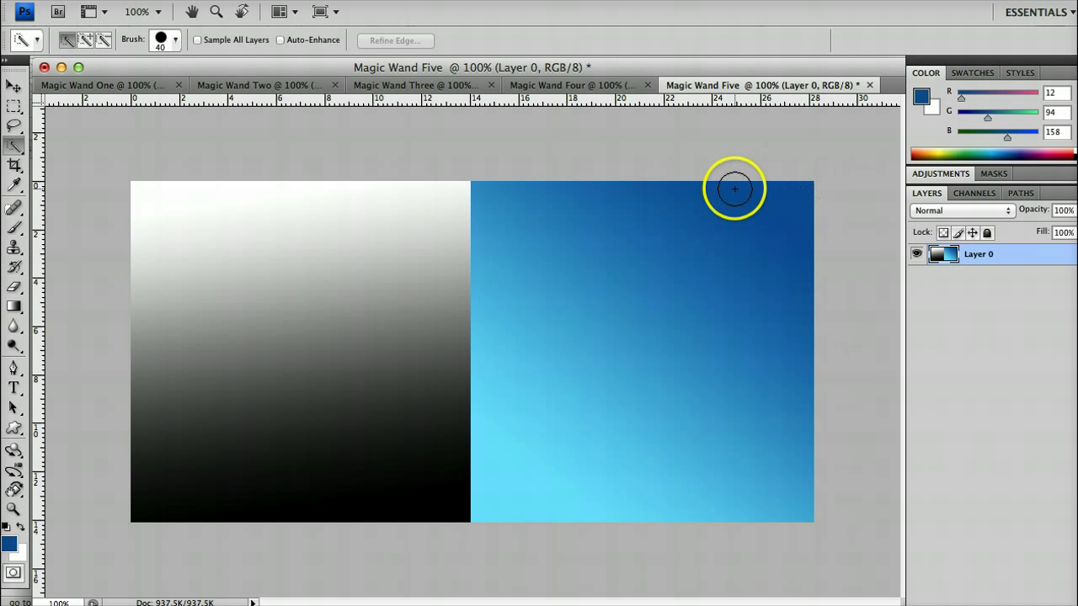
mouse_move(717, 196)
mouse_down()
mouse_move(717, 239)
mouse_move(675, 282)
mouse_up()
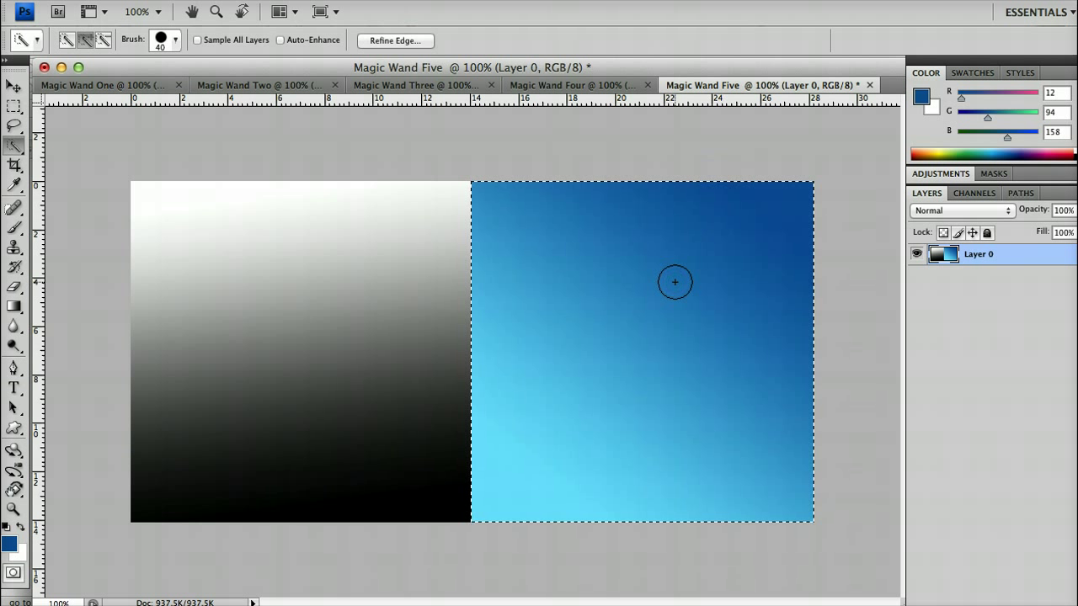
- Invert the selection, delete the grey half, undo the deletion, and clear the selection
key(m)
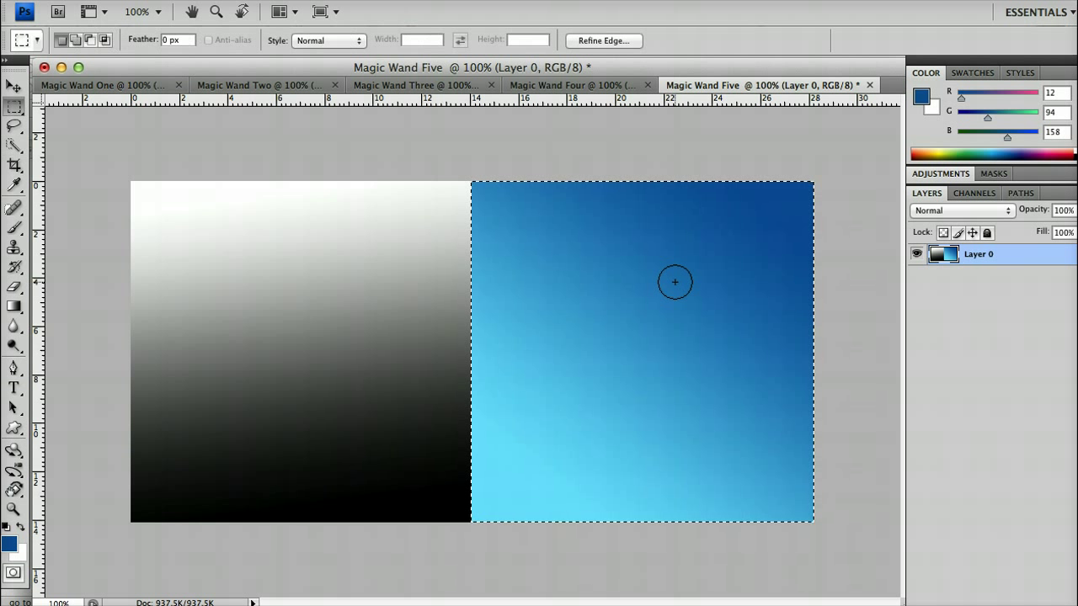
key(super+shift+i)
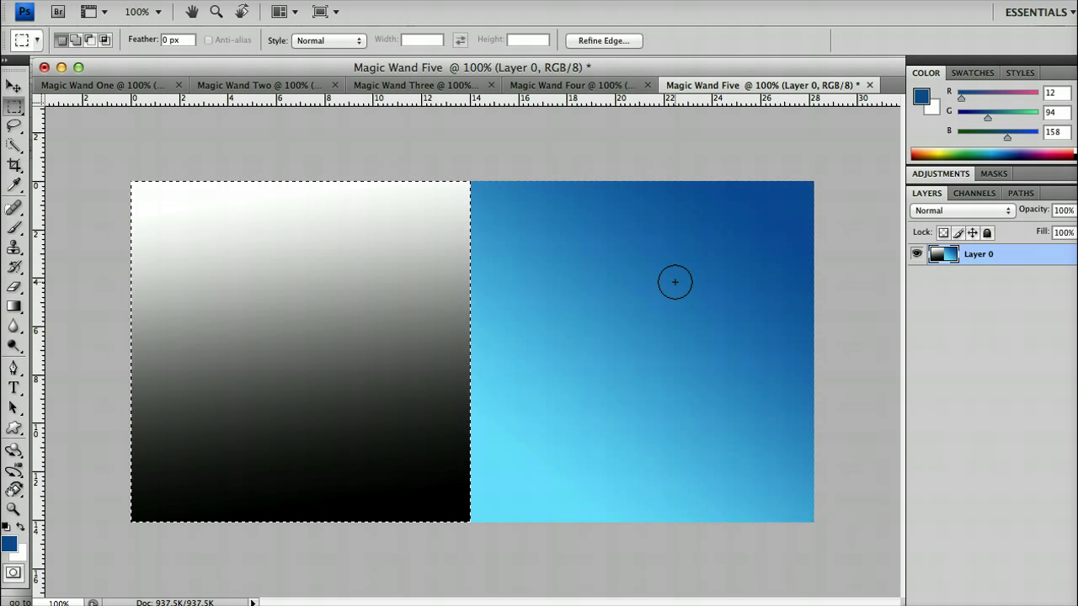
key(Delete)
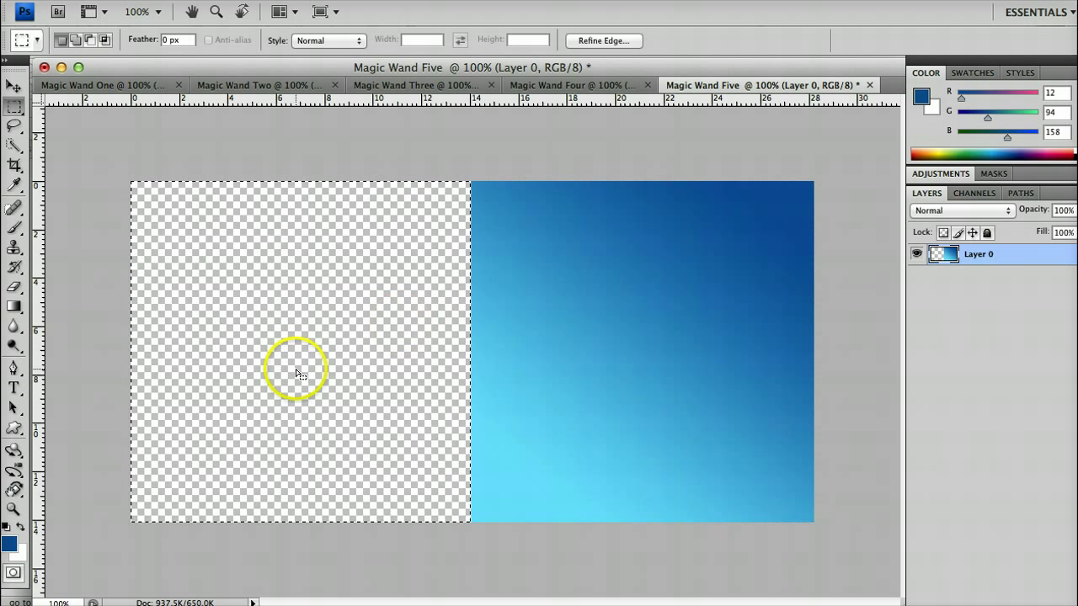
key(super+z)
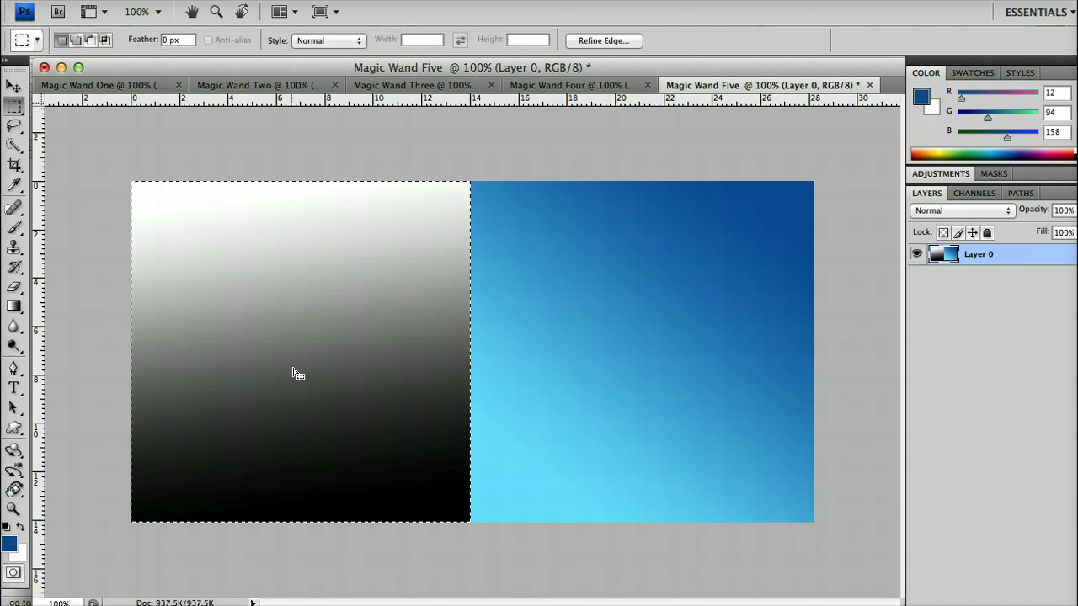
click(470, 375)
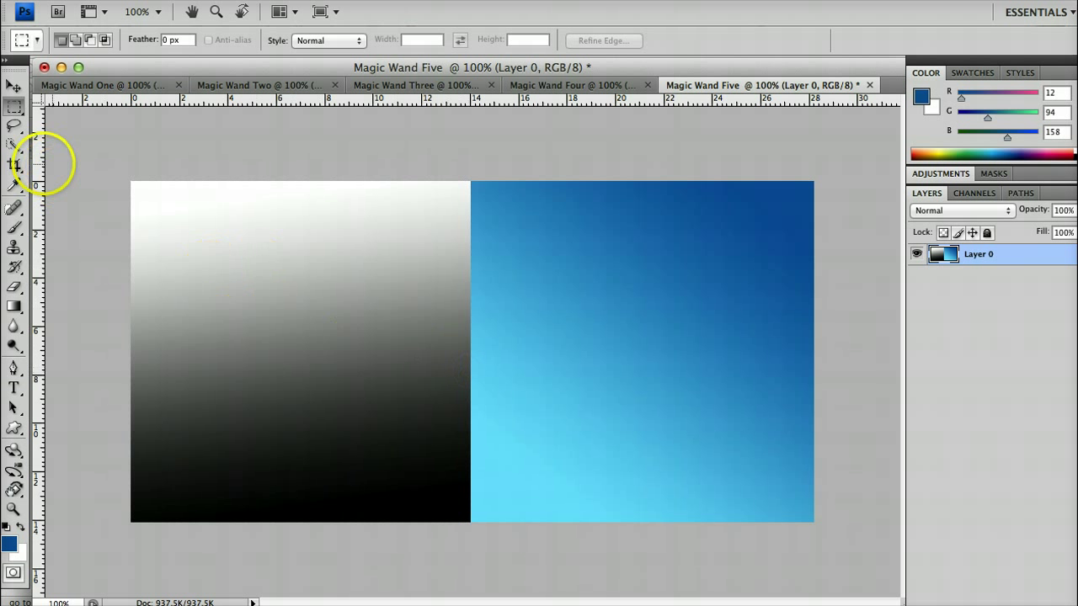
- Brush over the grey gradient with Quick Selection to select that half twice, clearing the selection each time
click(15, 145)
drag(154, 227, 219, 305)
key(m)
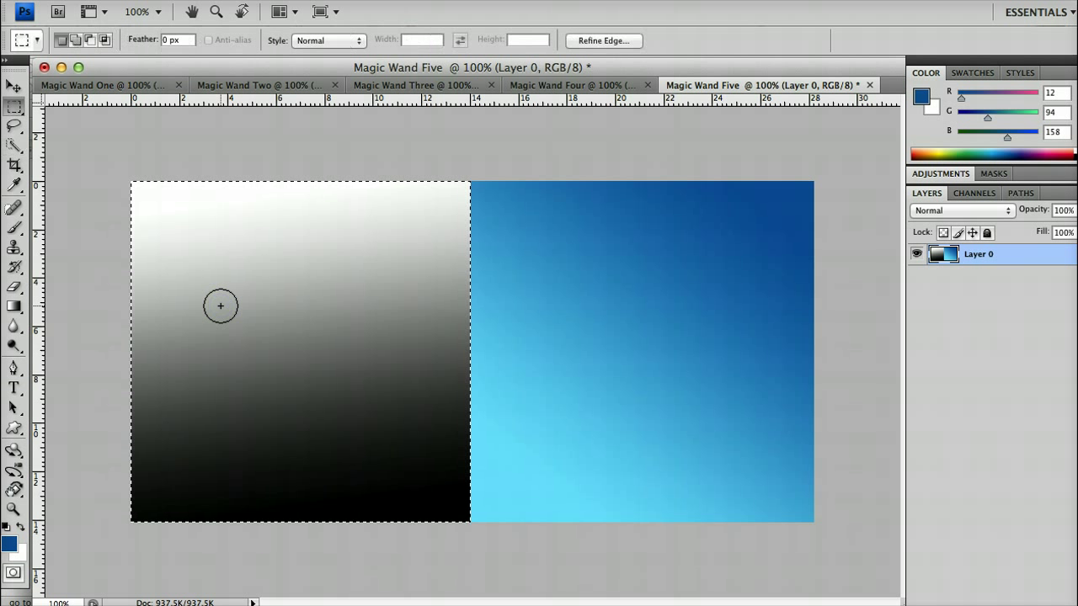
click(219, 305)
click(17, 144)
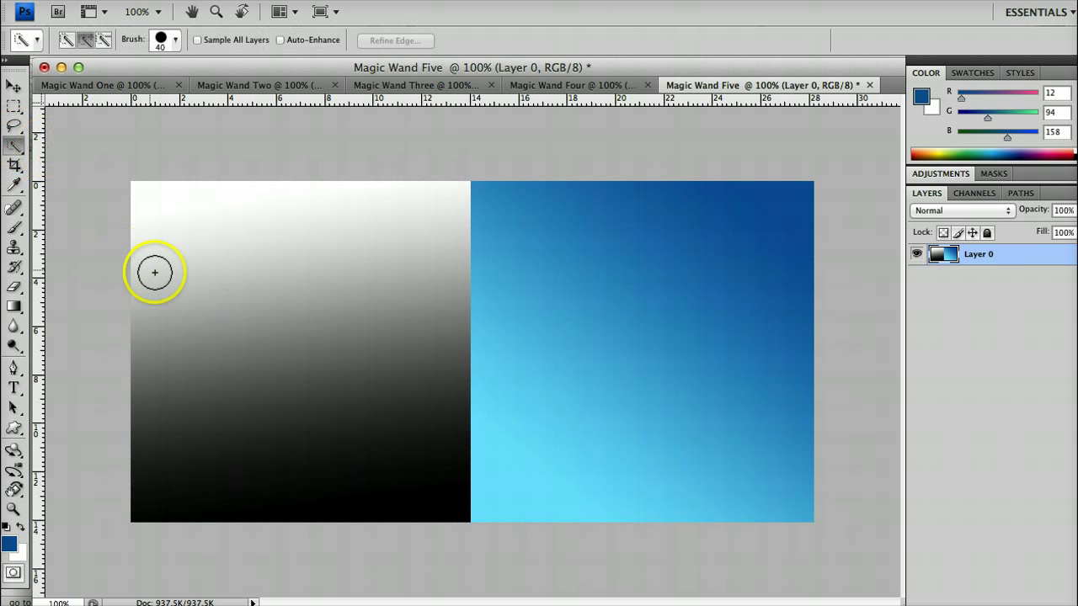
click(236, 347)
drag(237, 333, 237, 319)
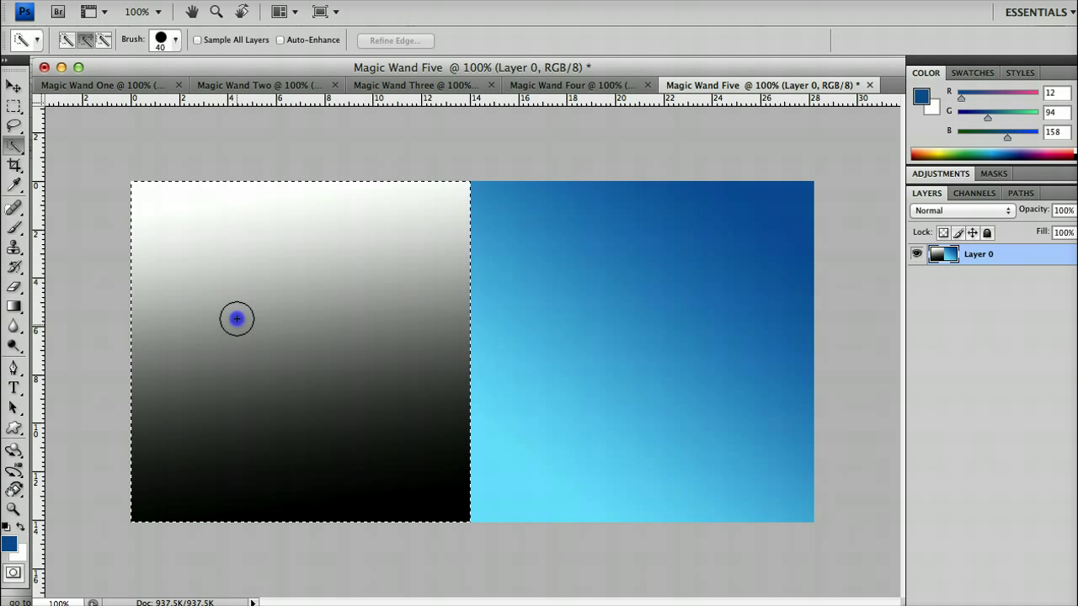
key(m)
click(237, 318)
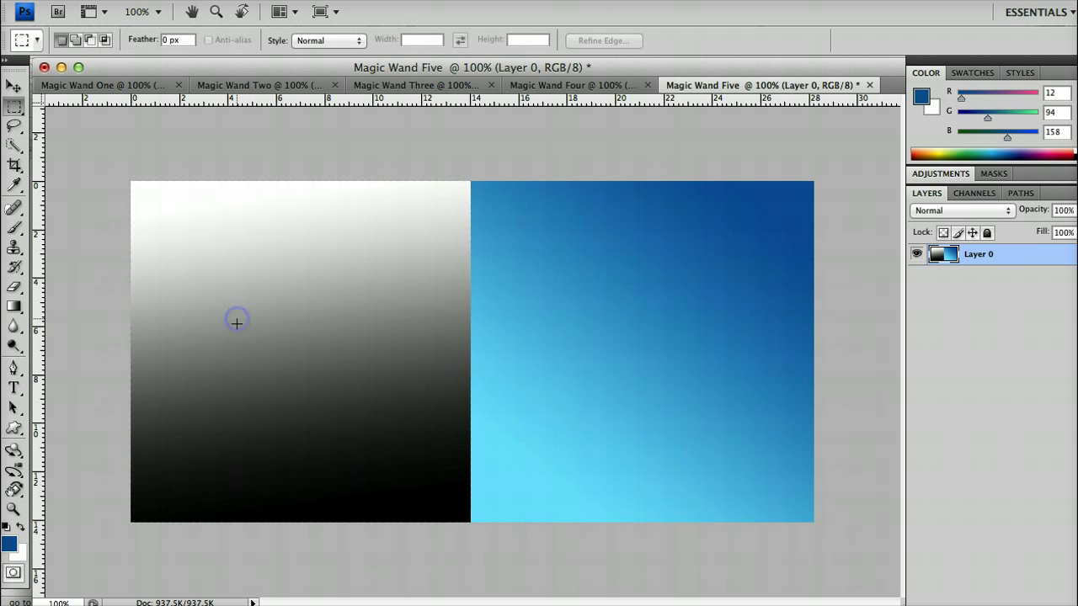
- Use Quick Selection on the grey half and the blue half individually, clearing the selection after each one
click(14, 144)
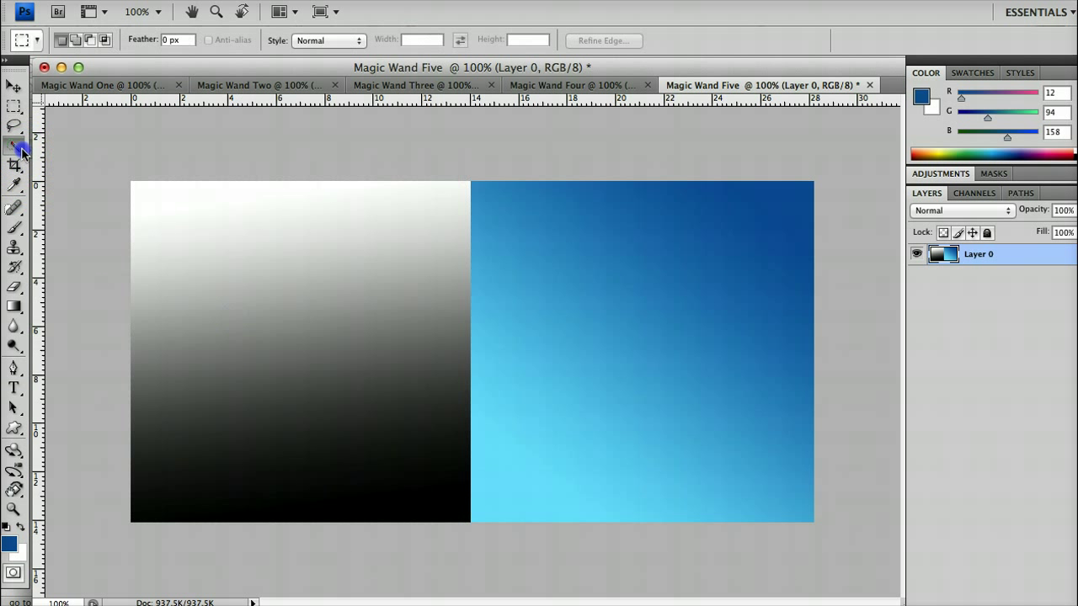
click(297, 384)
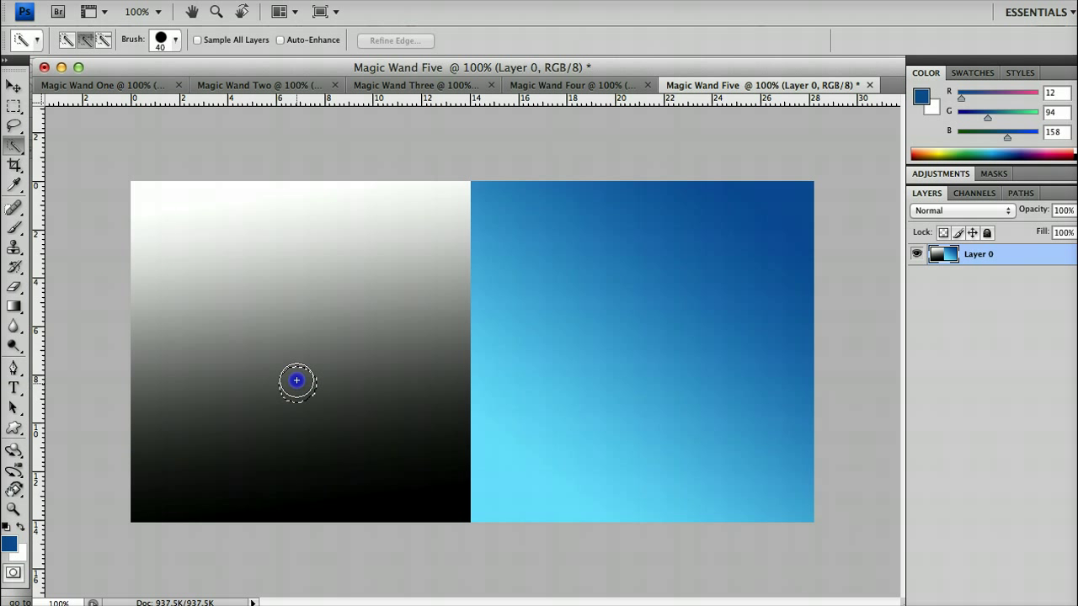
drag(296, 381, 293, 336)
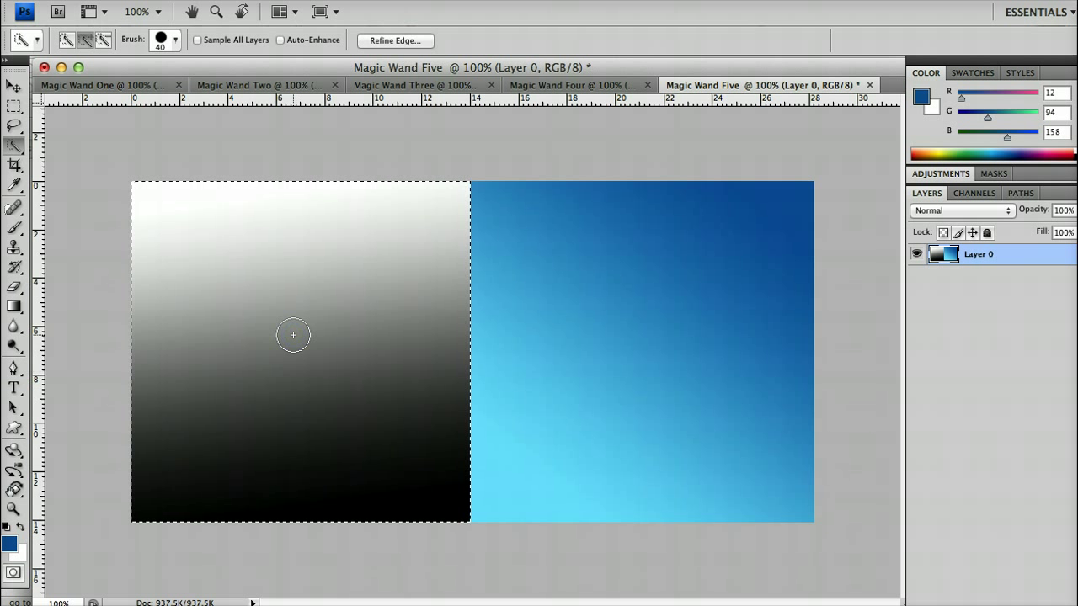
key(m)
click(294, 336)
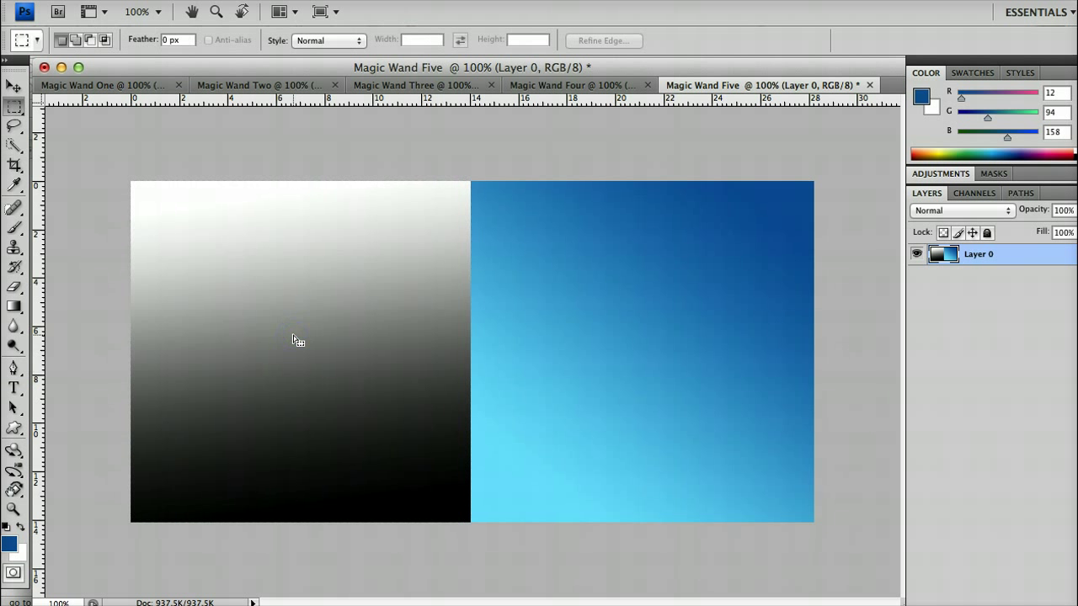
click(16, 142)
drag(662, 295, 649, 330)
key(m)
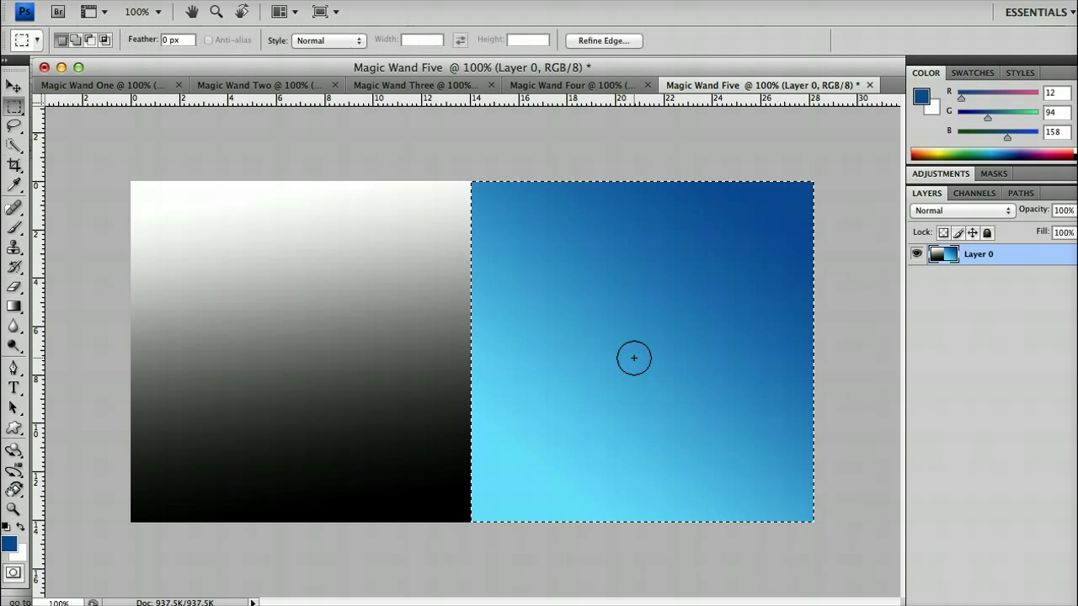
click(637, 362)
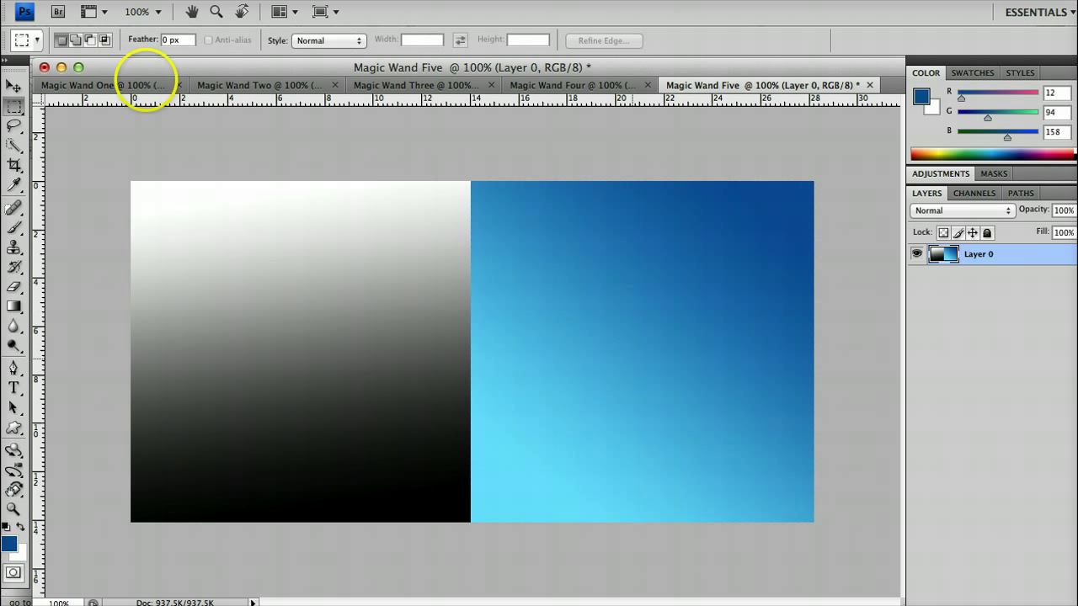
- Set the Quick Selection brush diameter to 338 px, select the blue half, and clear the selection
click(14, 147)
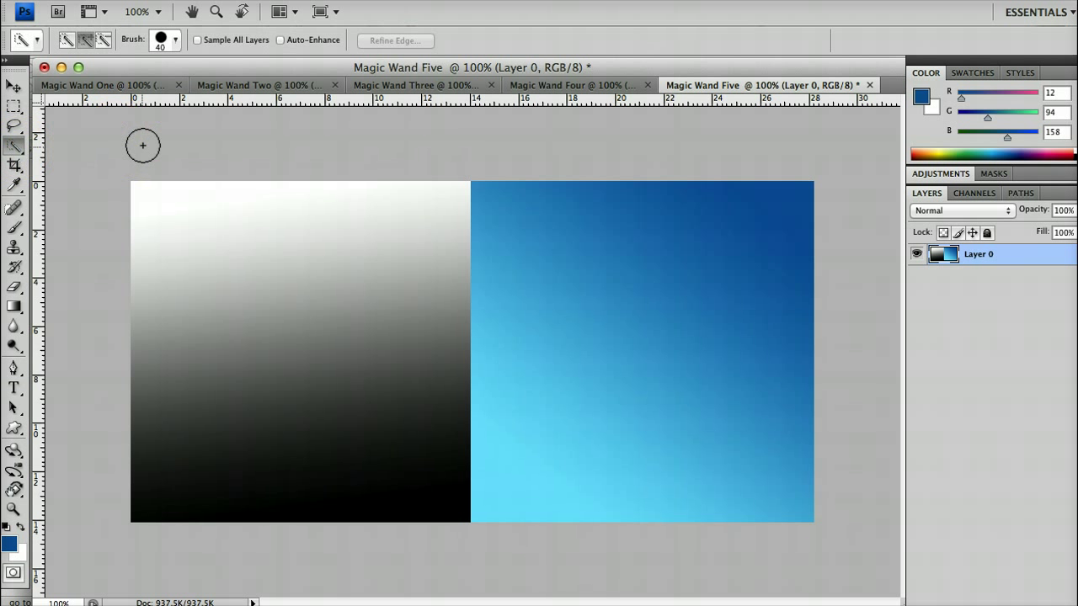
click(161, 39)
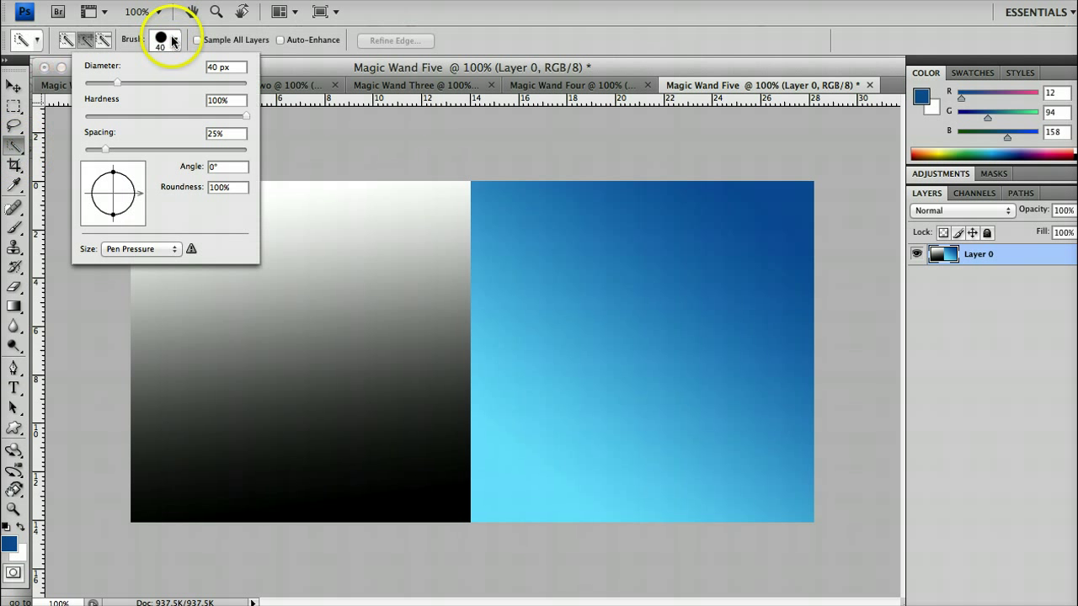
click(126, 192)
drag(126, 192, 130, 198)
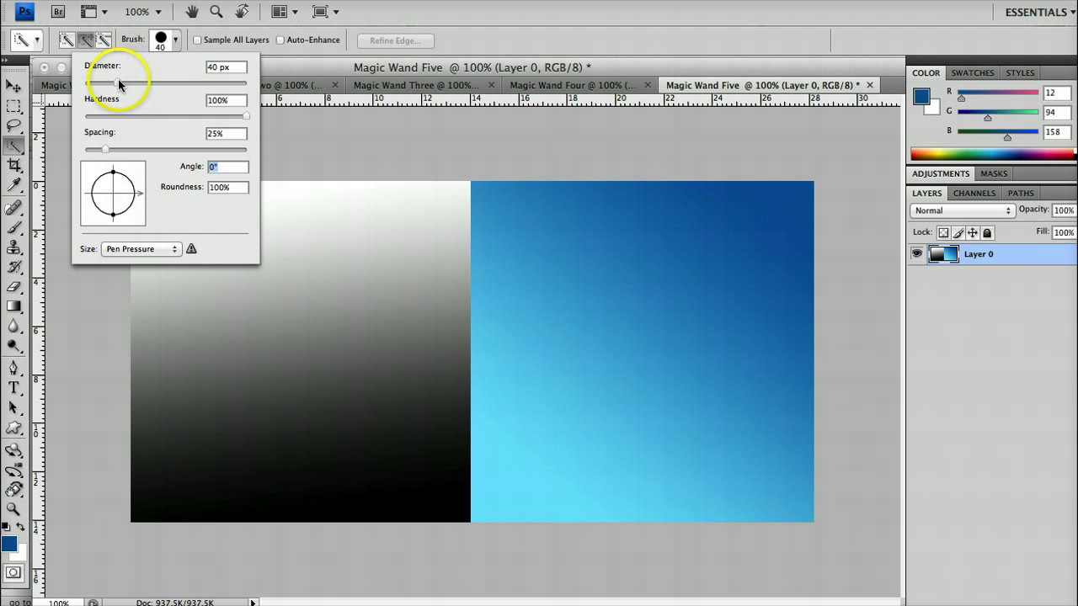
drag(118, 81, 236, 90)
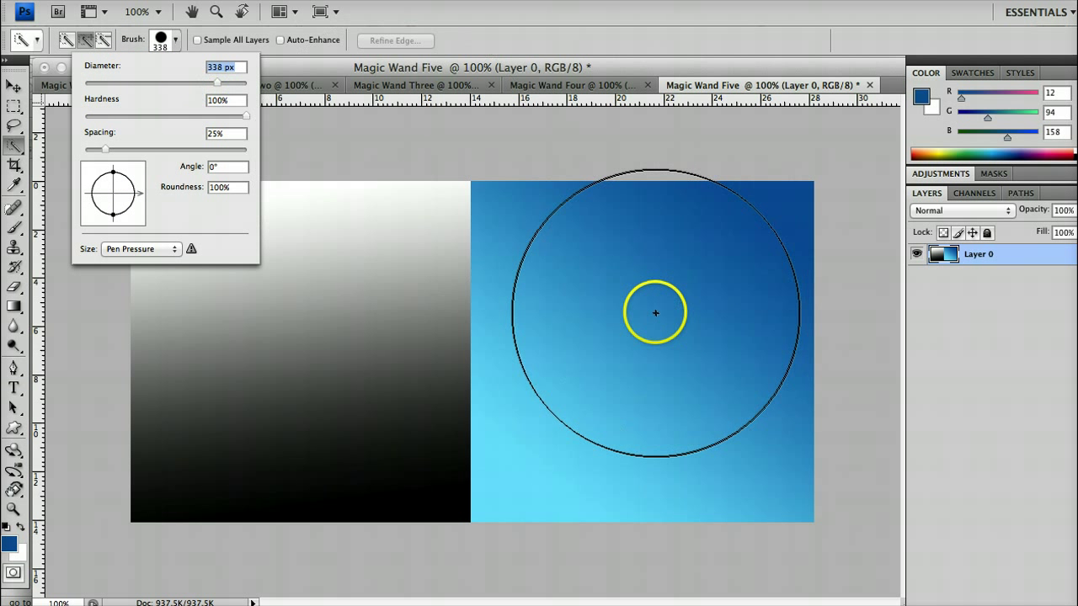
click(655, 245)
key(m)
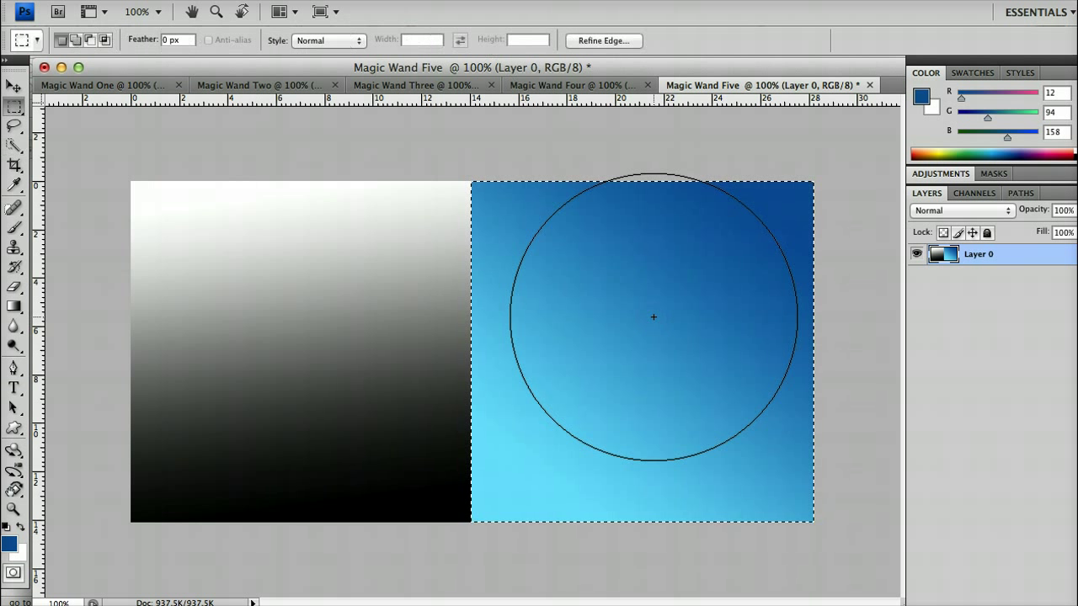
key(ctrl+d)
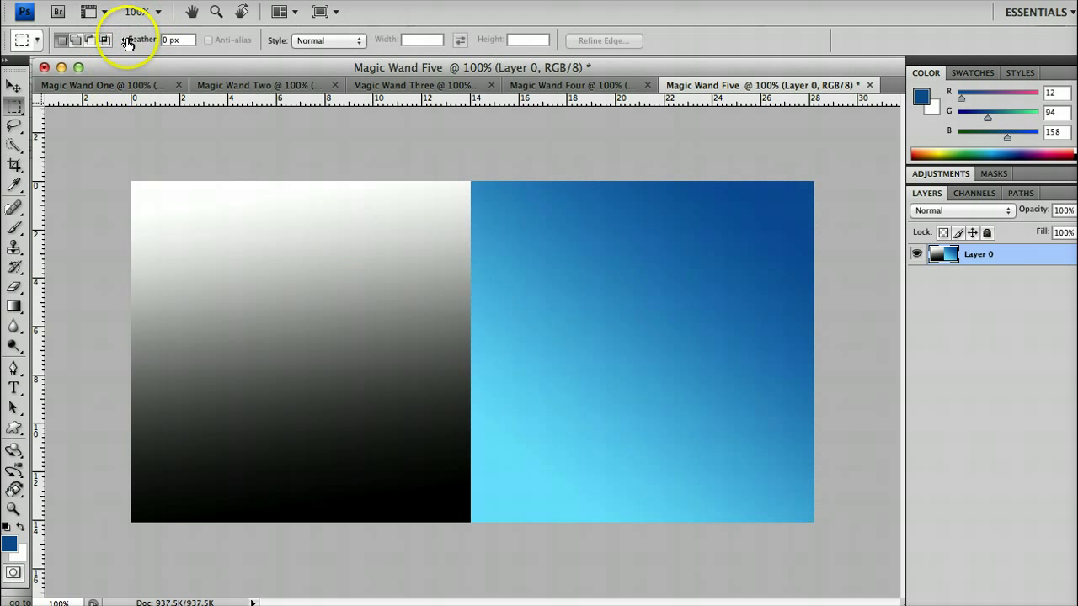
- Set the Quick Selection brush diameter to 22 px, select the blue half, and clear the selection
click(14, 145)
click(162, 39)
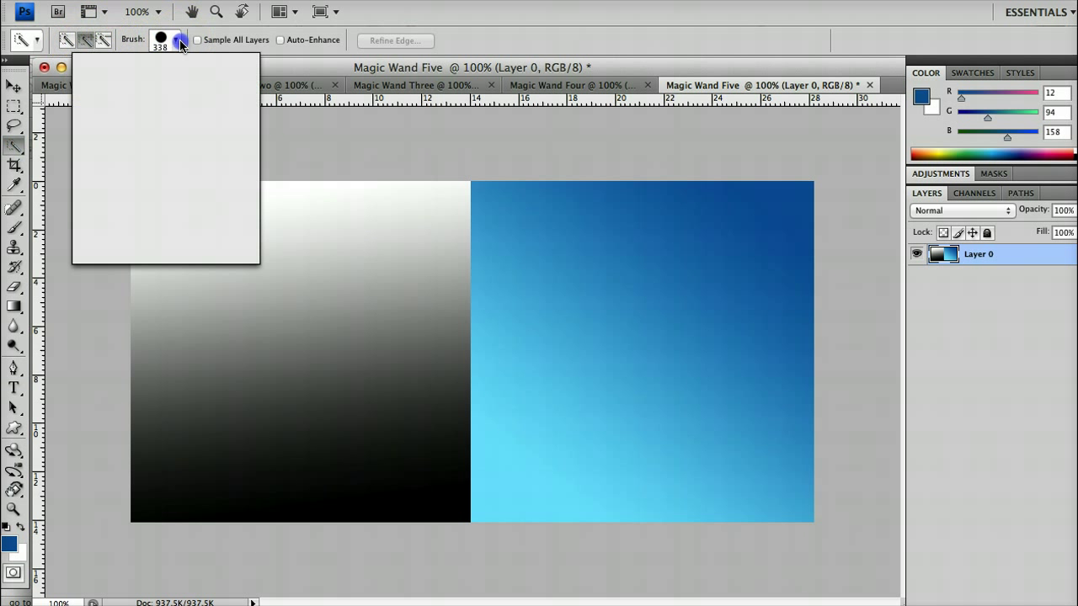
drag(154, 82, 110, 84)
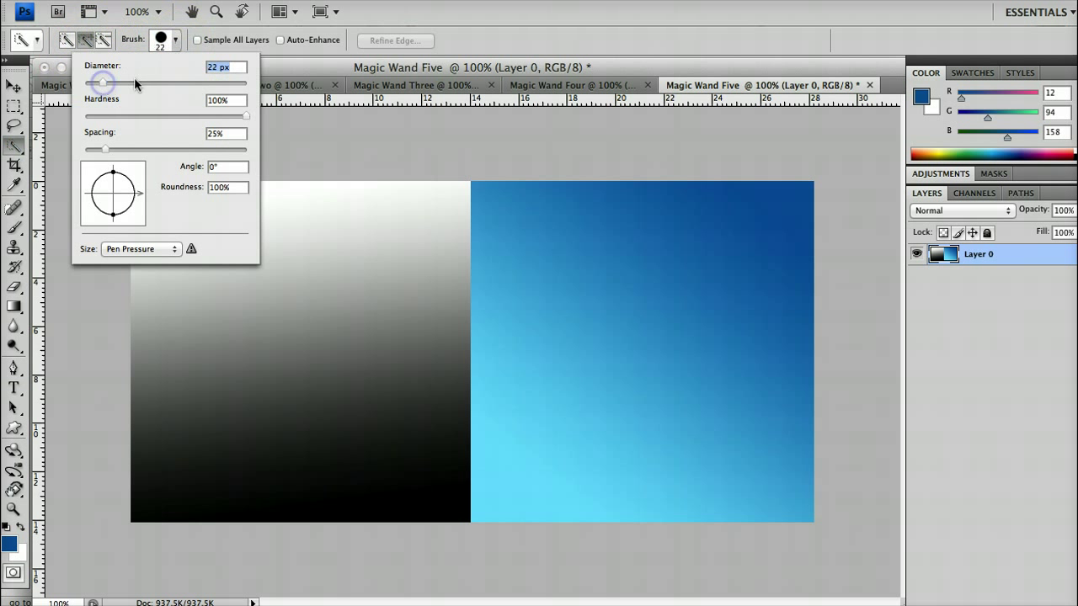
click(626, 188)
click(629, 317)
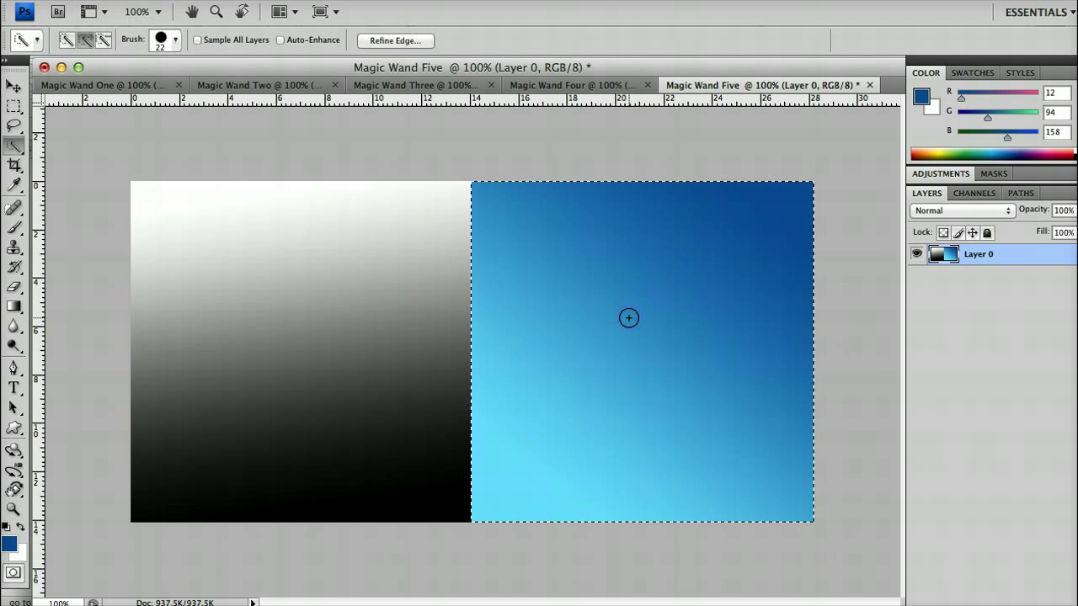
key(m)
click(540, 298)
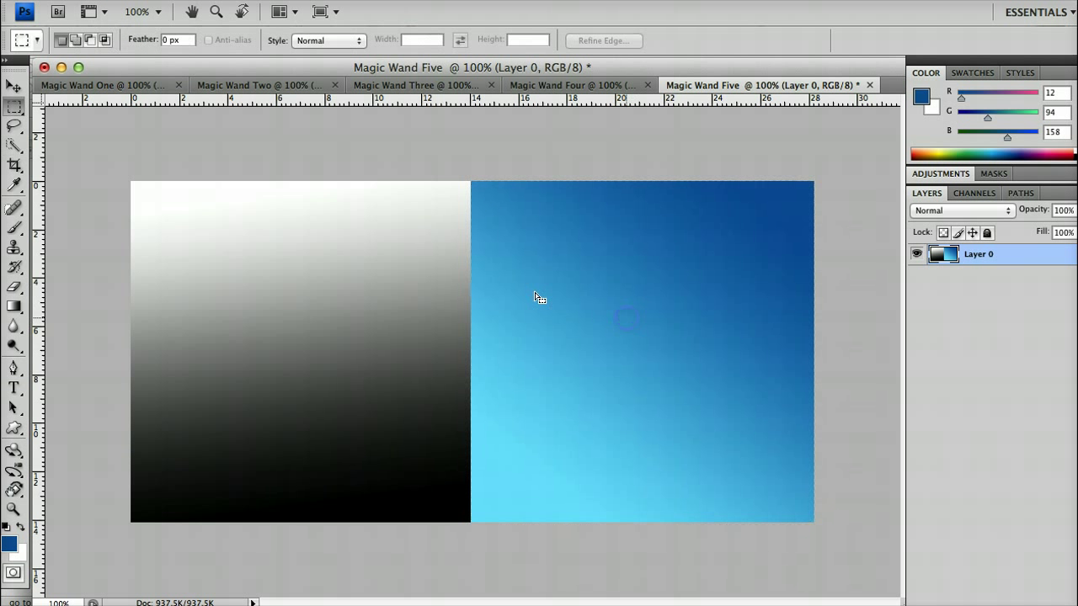
- In add to selection mode, select the blue half and extend the selection slightly across its edge into the grey half
click(14, 145)
click(164, 44)
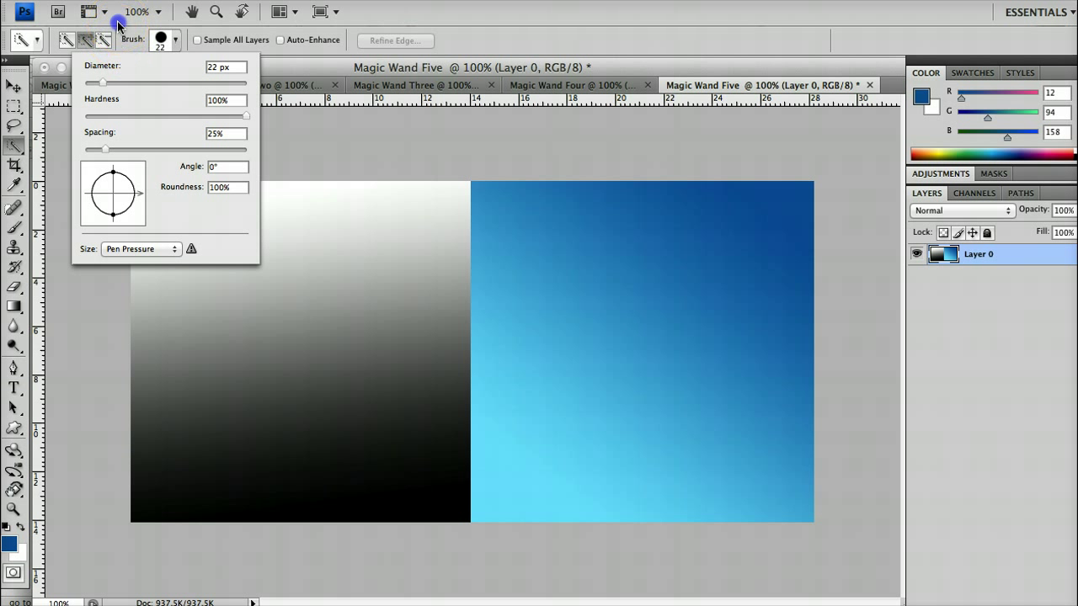
click(88, 40)
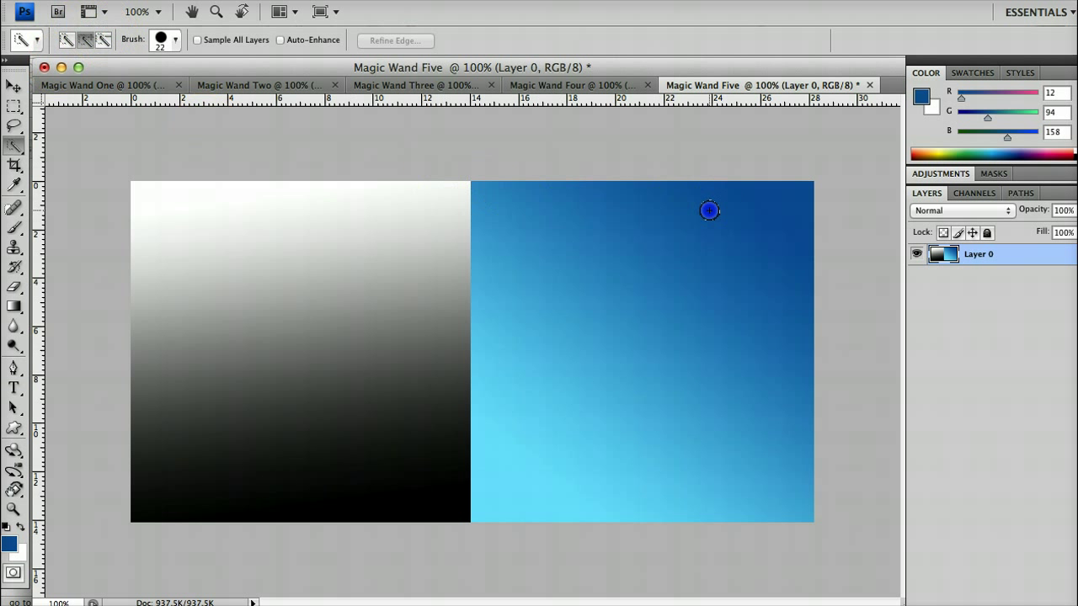
drag(654, 220, 609, 224)
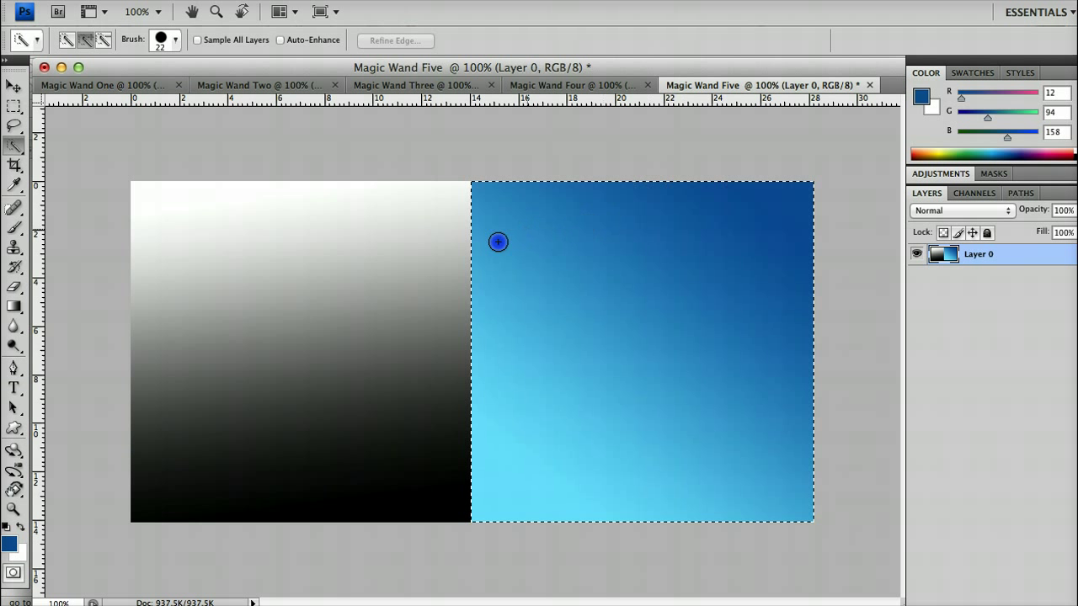
drag(455, 248, 455, 249)
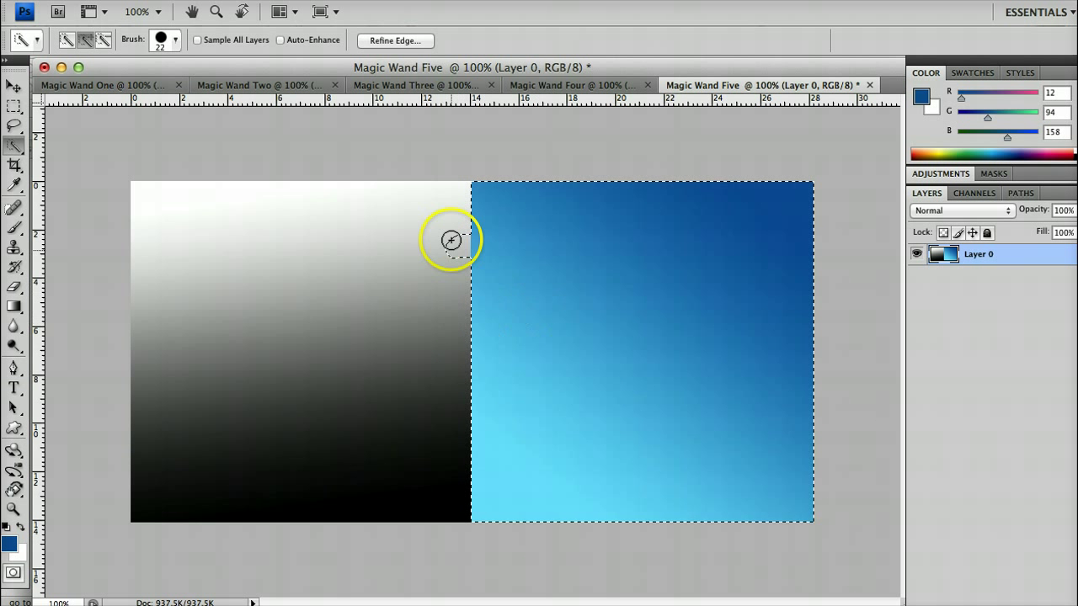
- Subtract the spill over the grey half from the Quick Selection area, and clear the selection
click(102, 41)
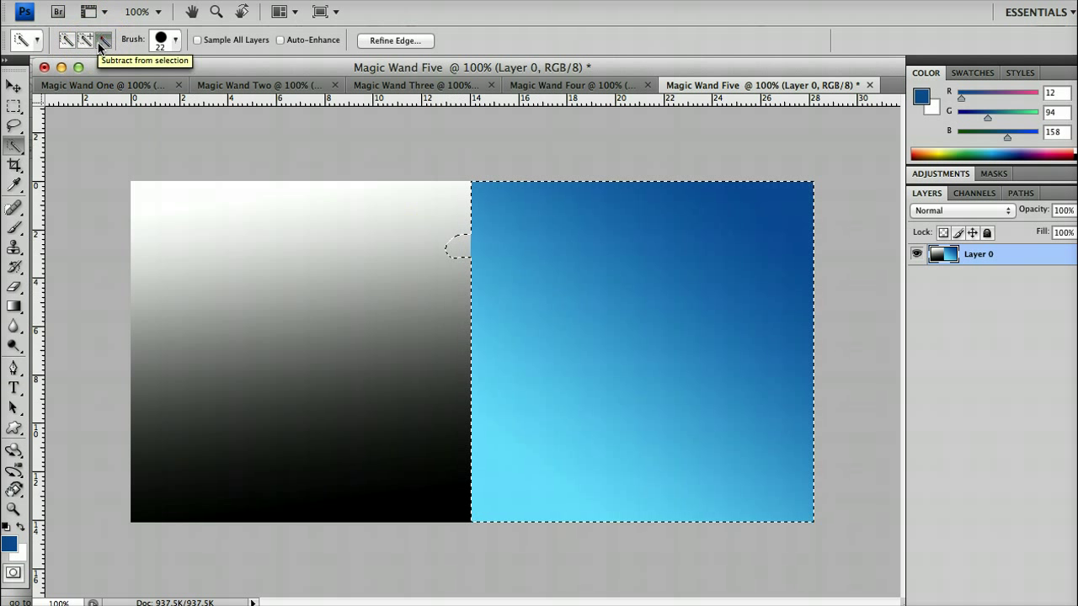
drag(455, 245, 456, 247)
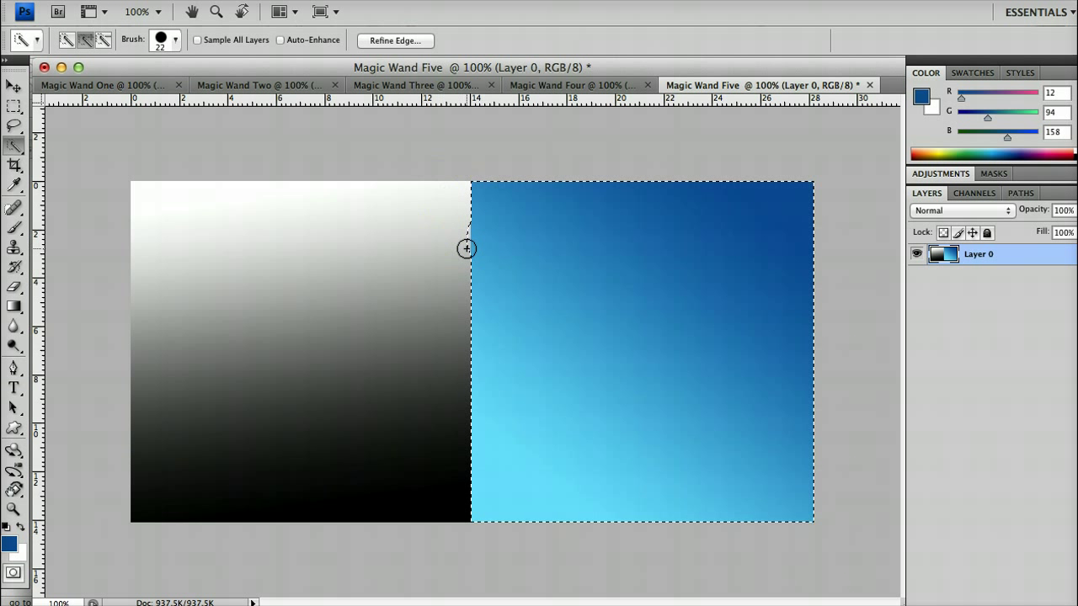
key(m)
click(494, 277)
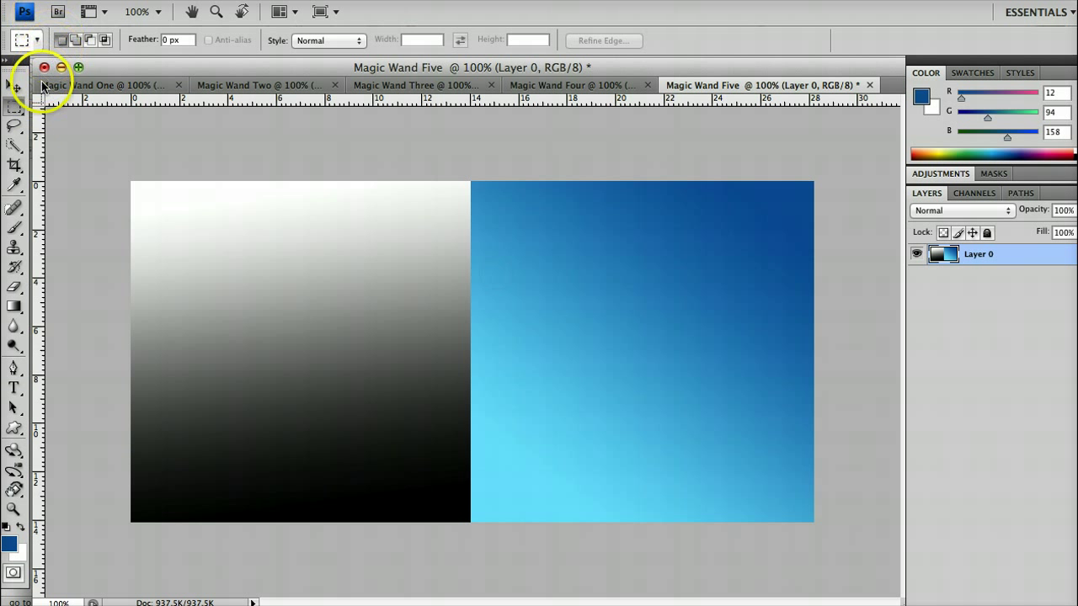
- Select the blue half of the image with the Quick Selection tool, and clear the selection
click(14, 144)
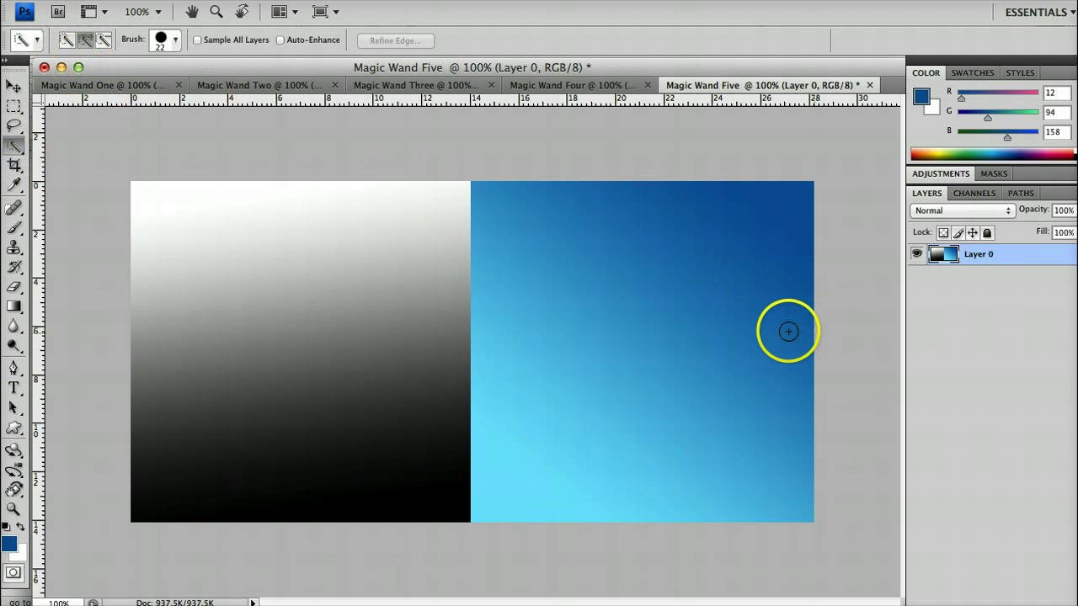
click(681, 361)
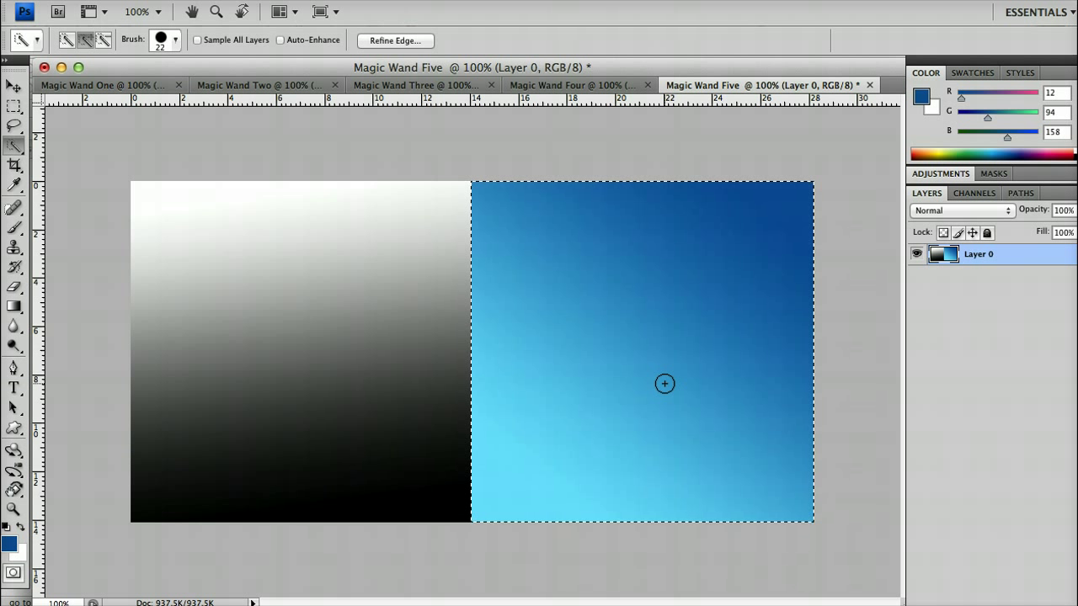
key(m)
click(670, 390)
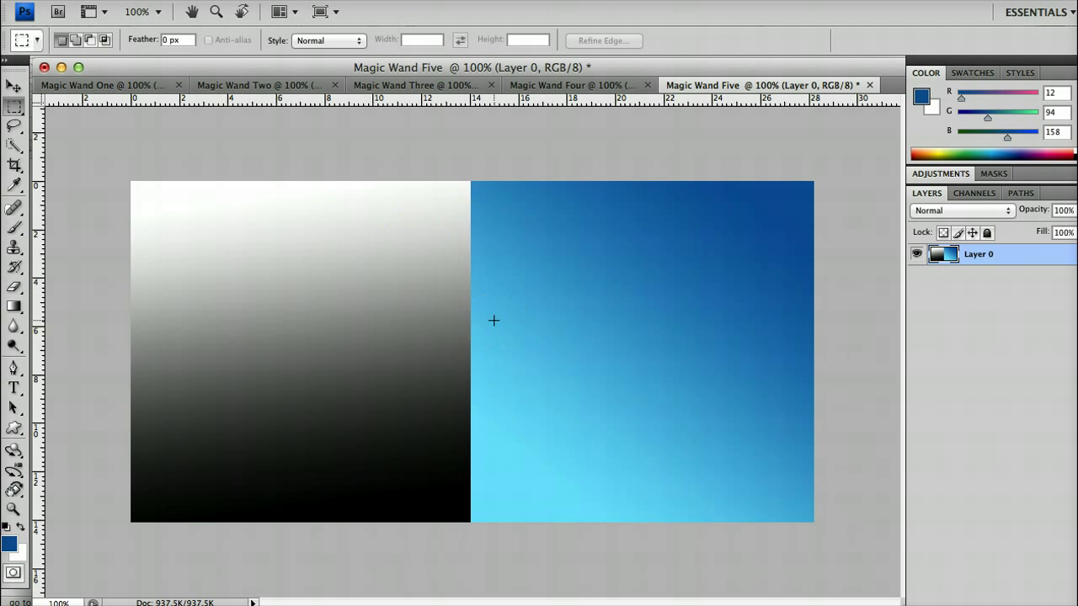
click(732, 357)
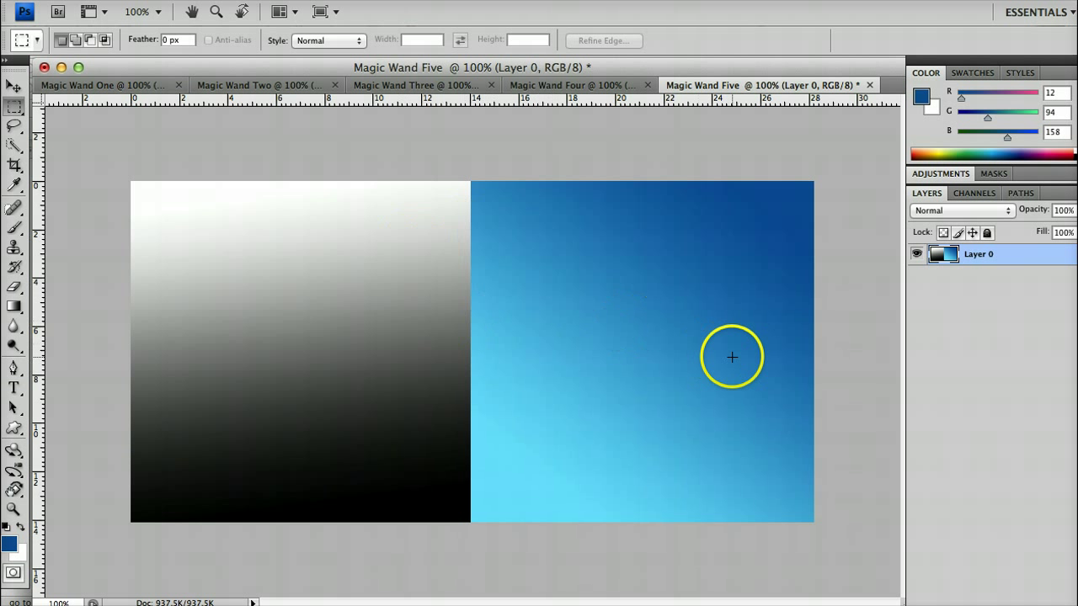
- On a new layer, draw a dark blue rectangle over the grey half and widen it slightly past the dividing edge
key(ctrl+shift+alt+n)
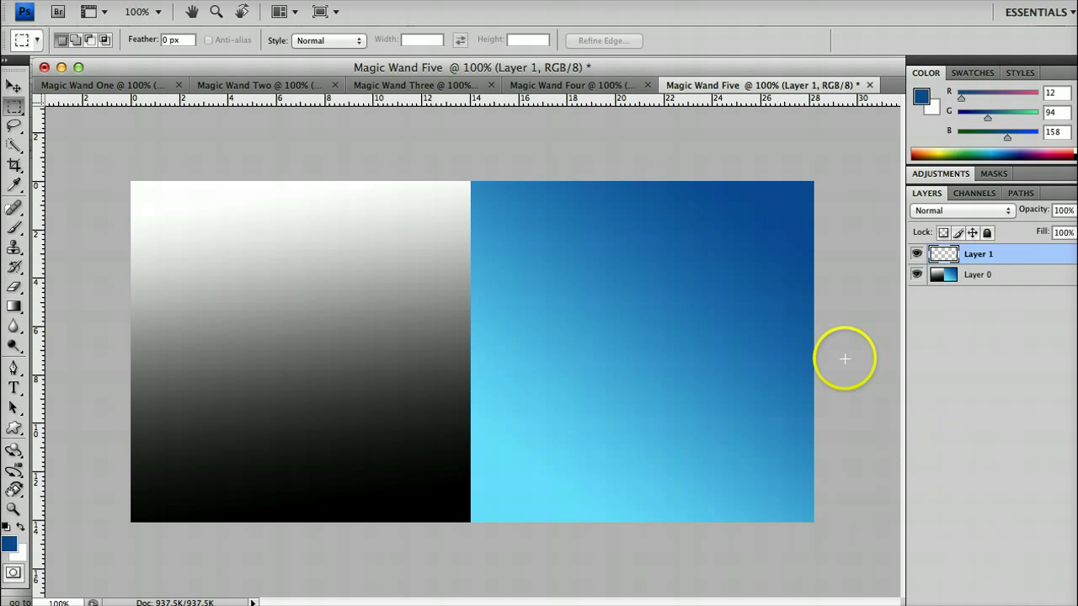
click(14, 307)
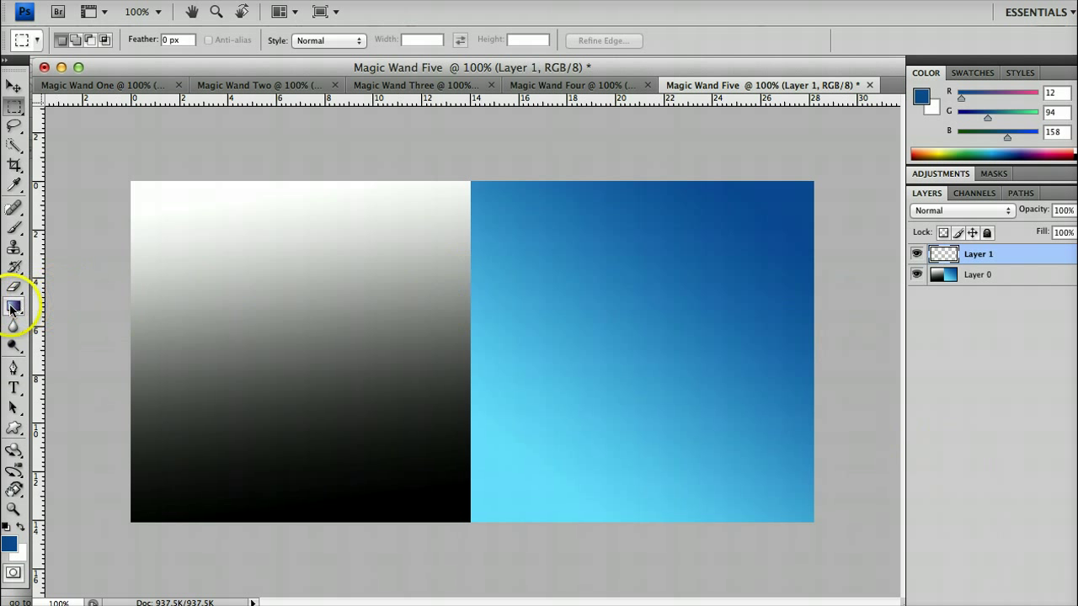
drag(13, 427, 43, 427)
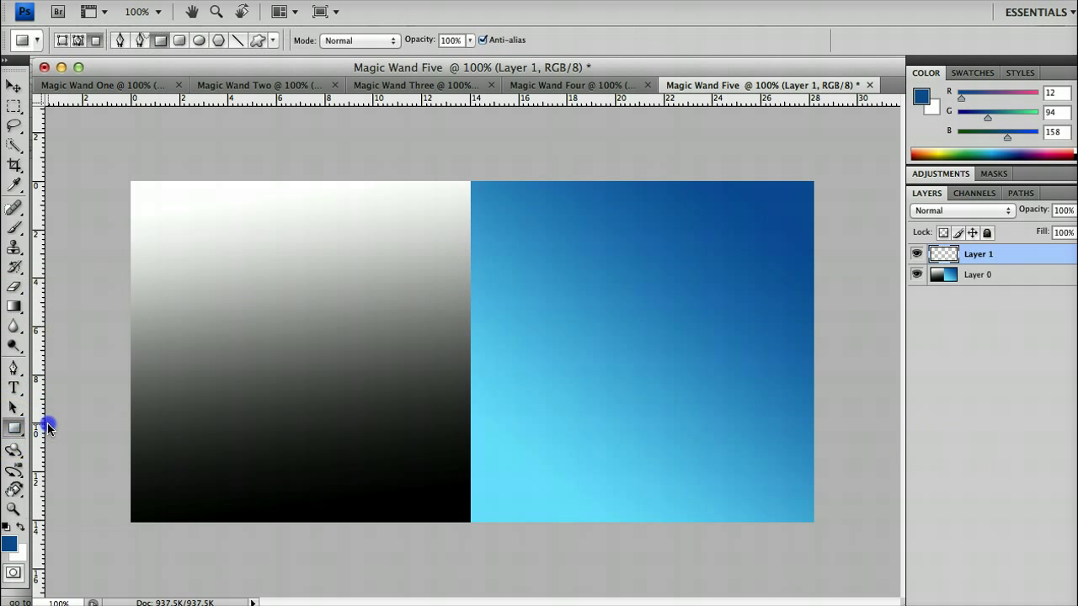
drag(103, 161, 469, 570)
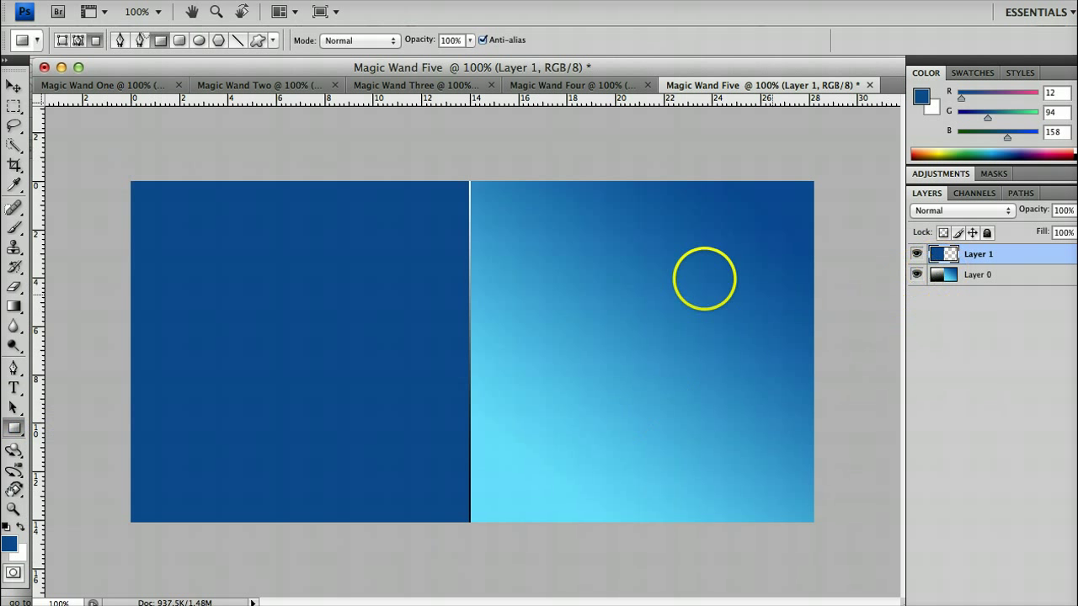
key(ctrl+t)
drag(472, 352, 484, 353)
key(Return)
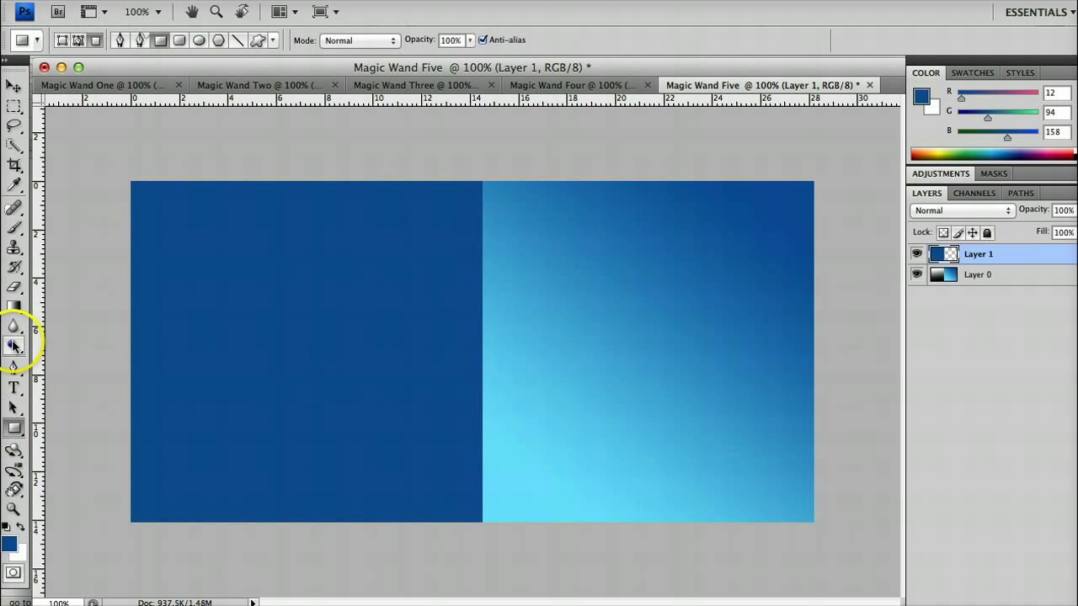
- Load the Blue 1 preset for the Gradient tool and recolour its starting stop mint green
click(13, 303)
click(120, 41)
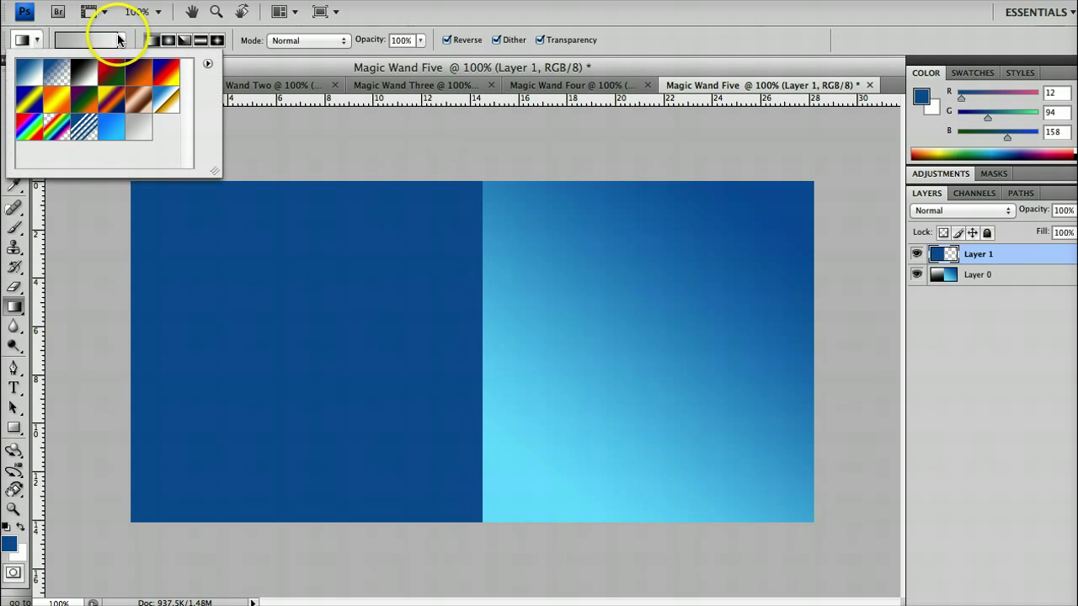
click(111, 128)
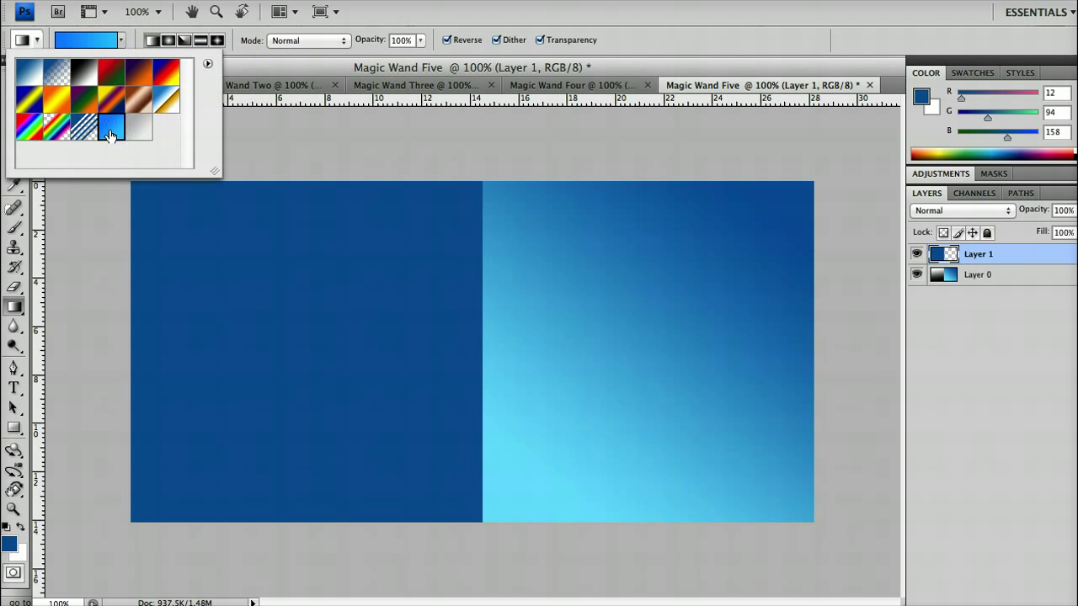
key(Return)
click(86, 40)
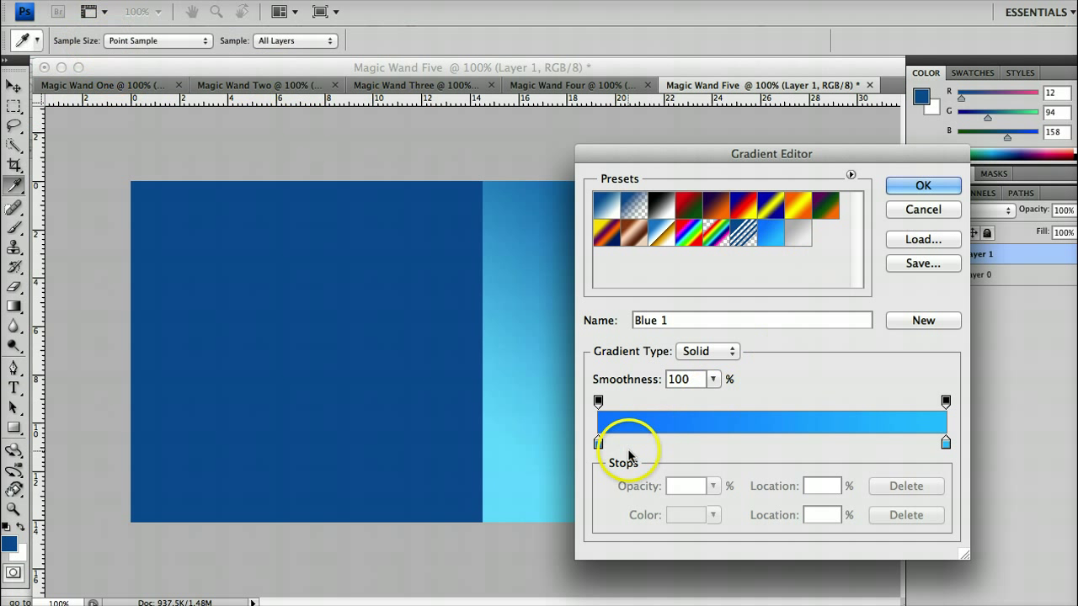
double_click(598, 442)
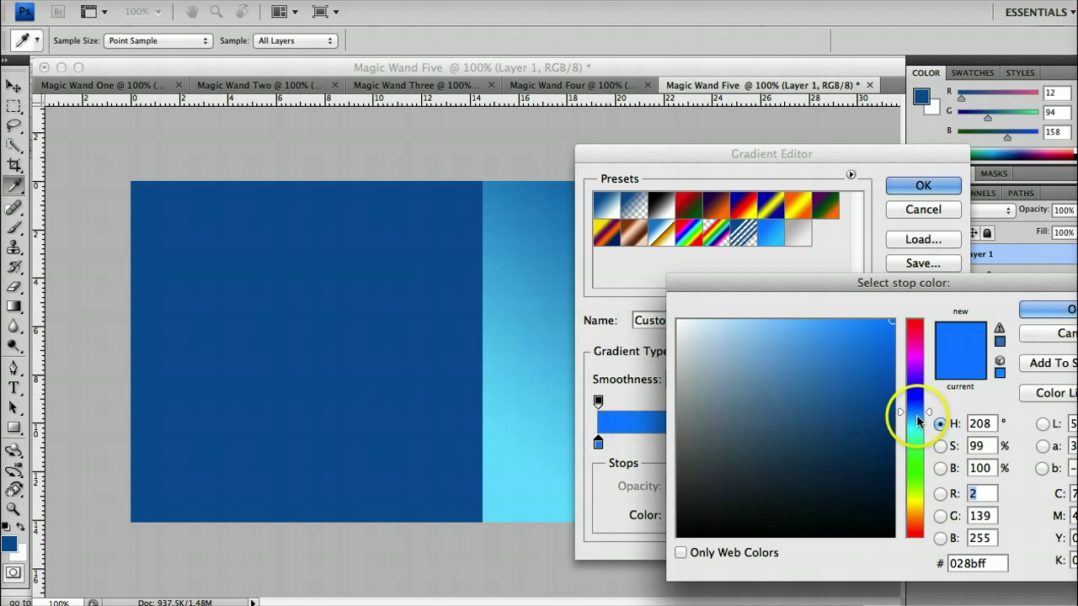
drag(918, 421, 917, 440)
key(Return)
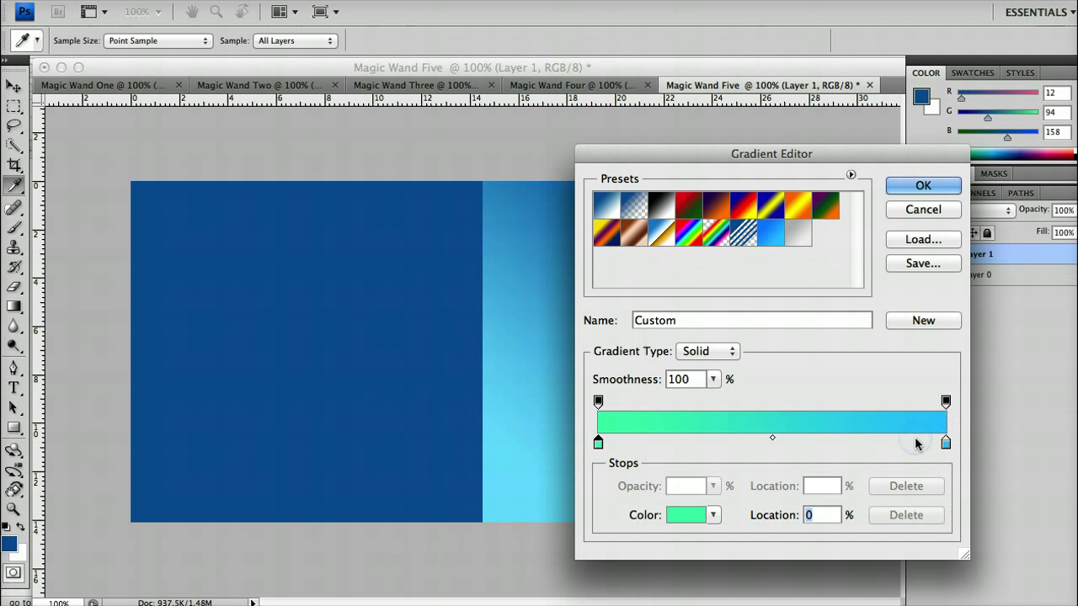
- Recolour the gradient's end stop to a slightly deeper blue and accept the edited gradient
double_click(946, 443)
click(924, 420)
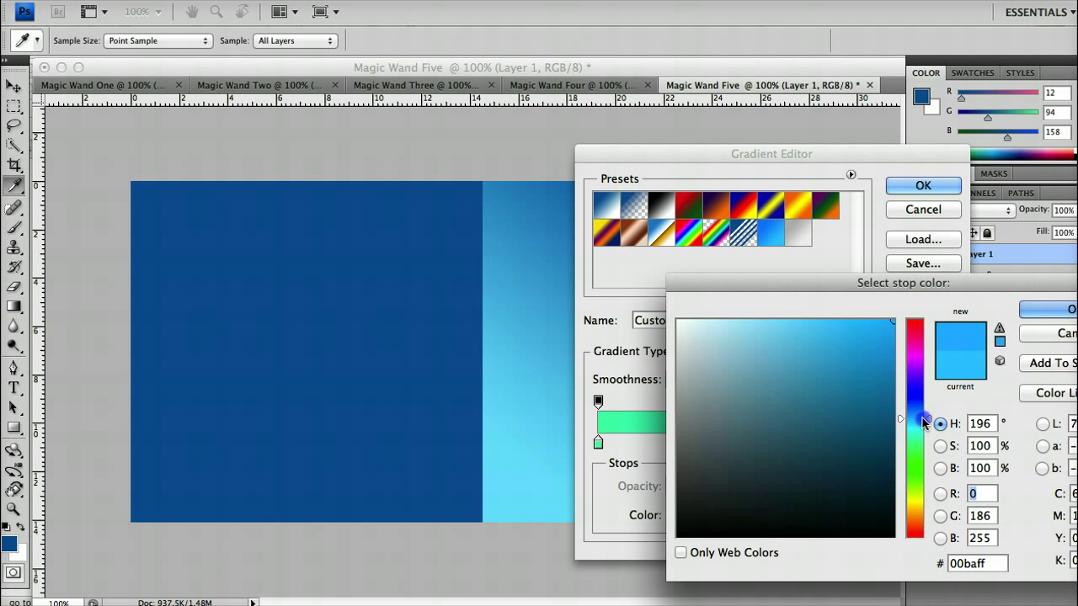
key(Return)
key(Return)
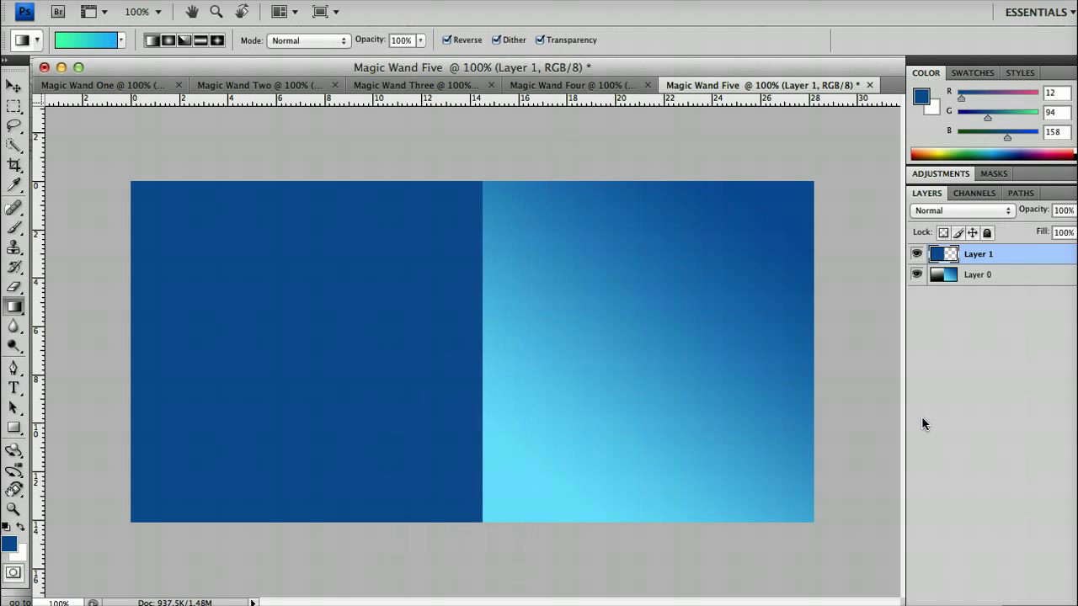
- Fill the rectangle with the green-to-blue gradient diagonally from lower left to upper right, and merge its layer with Layer 0
ctrl+click(943, 254)
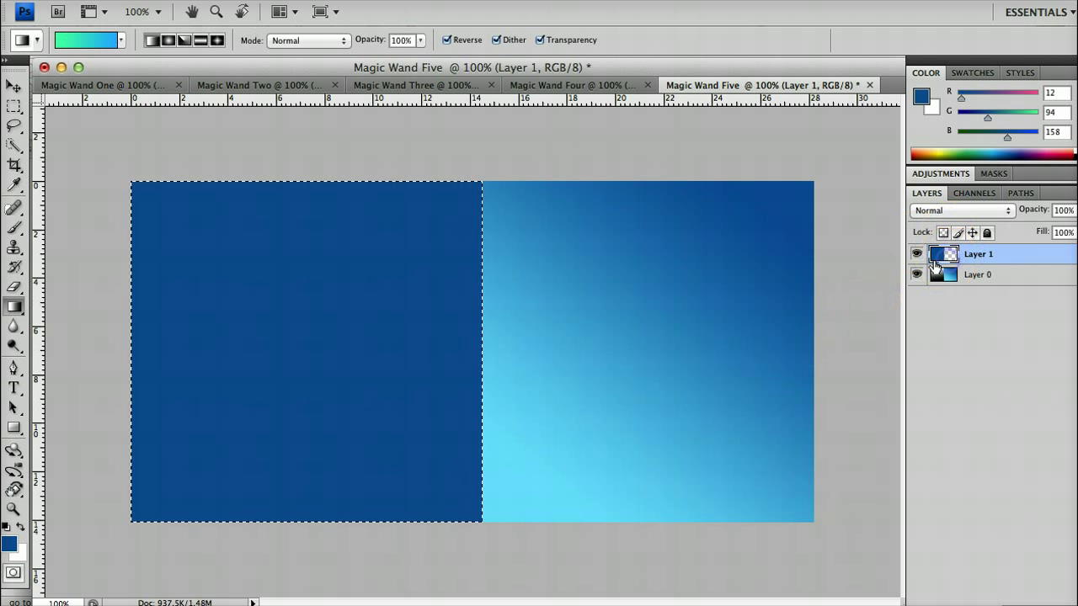
drag(176, 455, 390, 169)
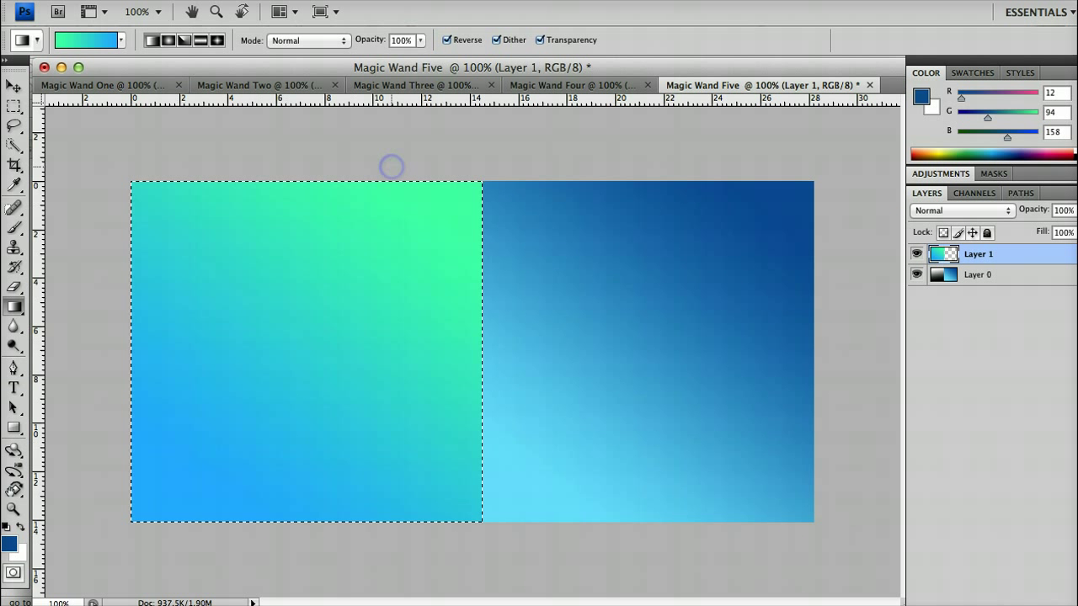
key(m)
click(779, 303)
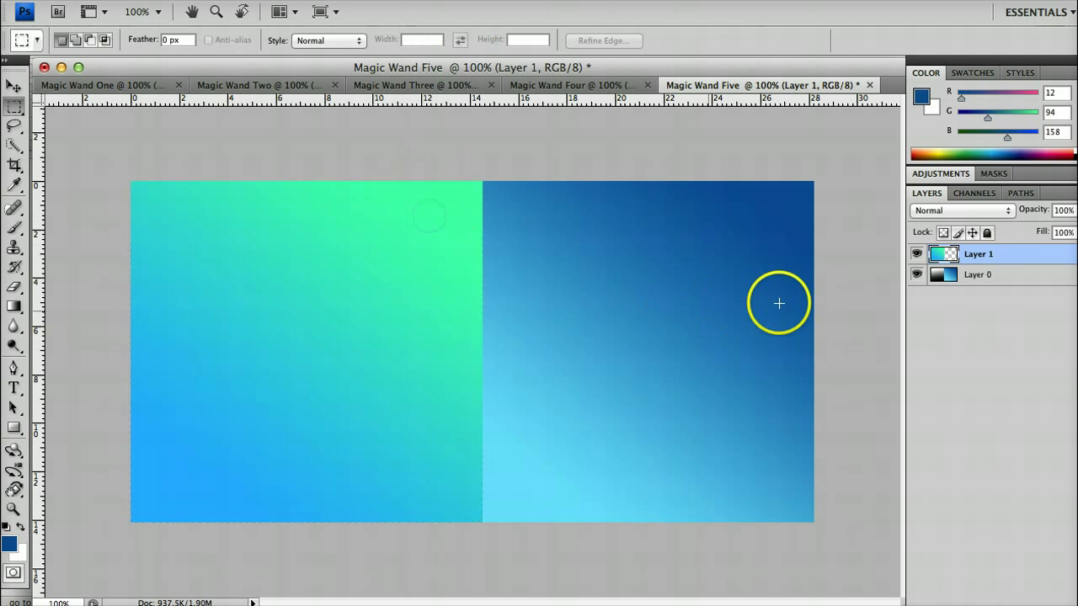
shift+click(964, 279)
key(ctrl+e)
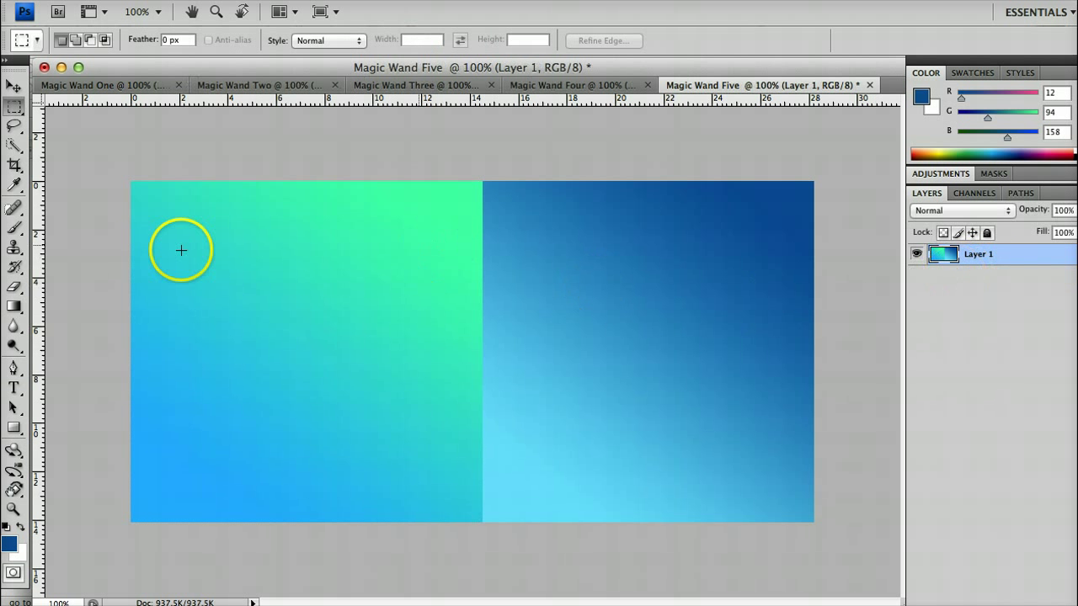
- Quick-select the dark blue half beside the green gradient with a diagonal stroke, and clear the selection
click(14, 145)
drag(679, 282, 564, 396)
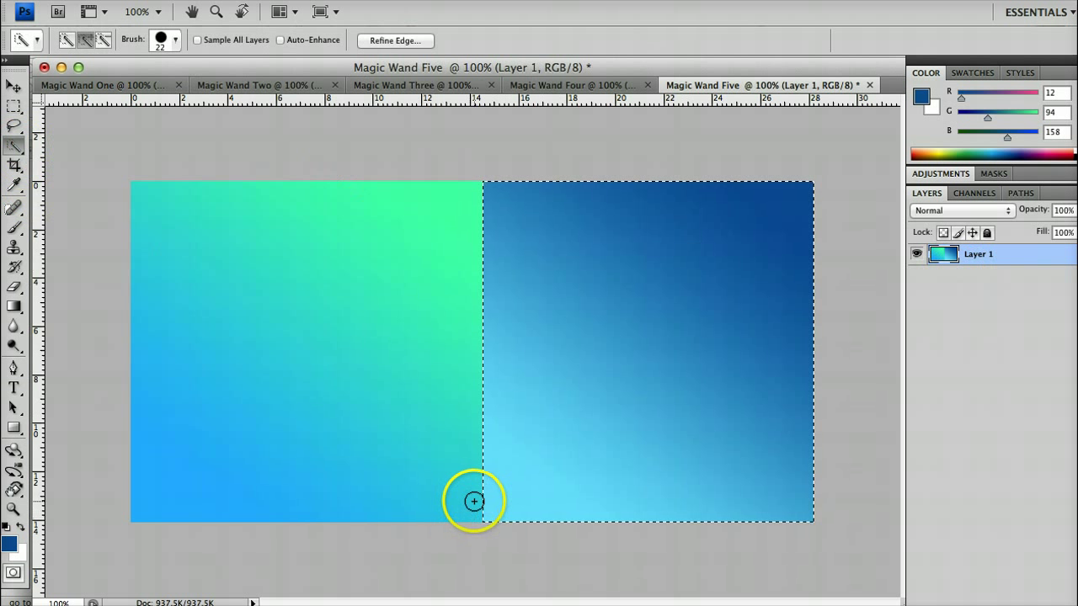
key(m)
click(475, 501)
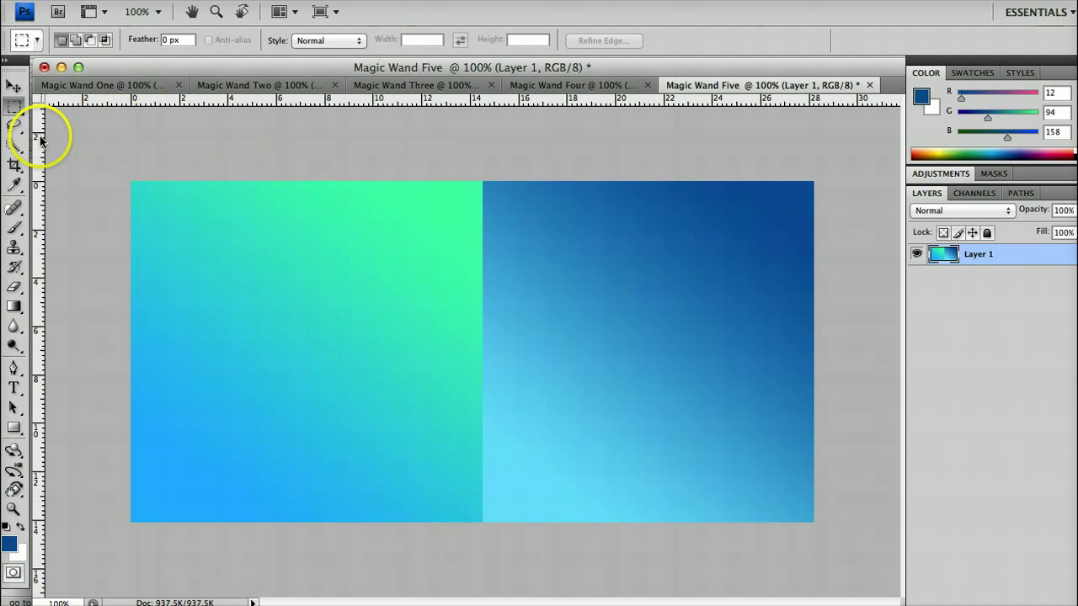
- Quick-select the blue half with a stroke starting on the dividing edge near the image's lower border, and clear the selection
click(14, 145)
mouse_move(479, 503)
mouse_down()
mouse_move(507, 479)
mouse_move(565, 363)
mouse_up()
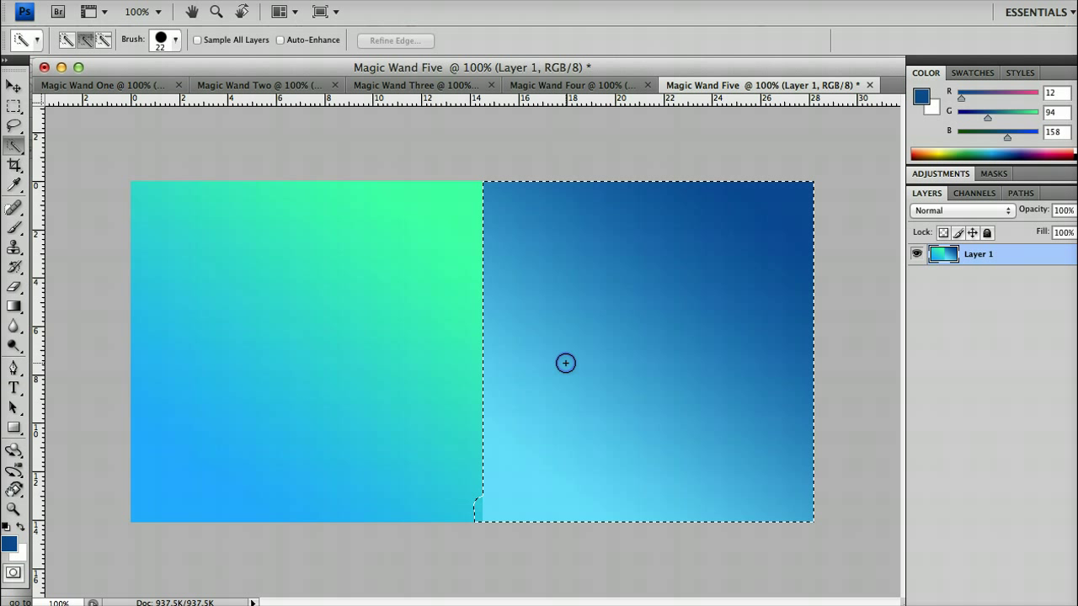
key(m)
click(483, 449)
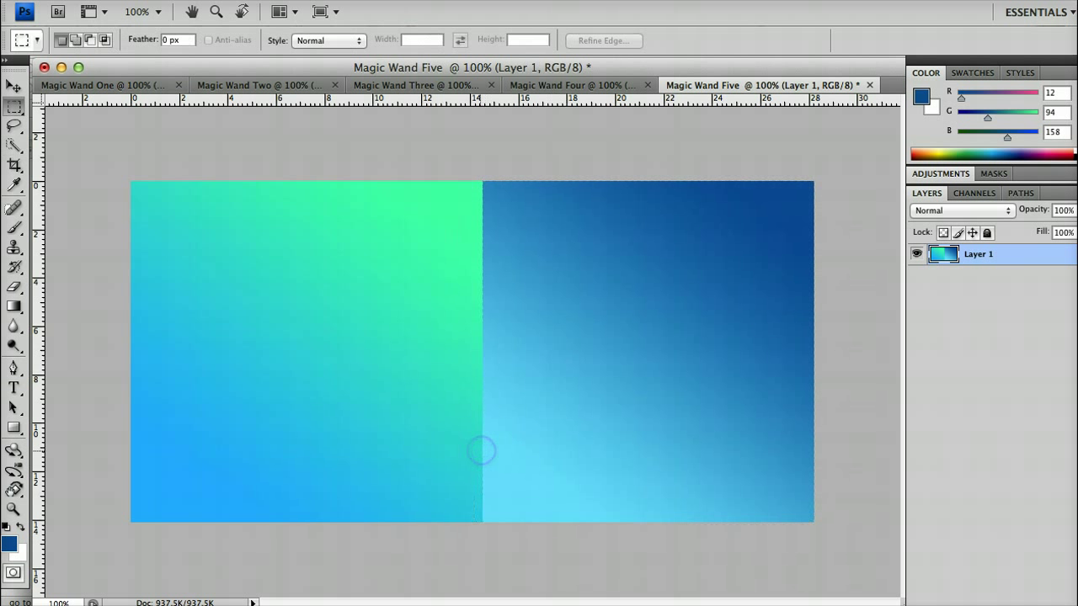
- Quick-select the blue half again with a short stroke kept well inside it, and clear the selection
click(14, 145)
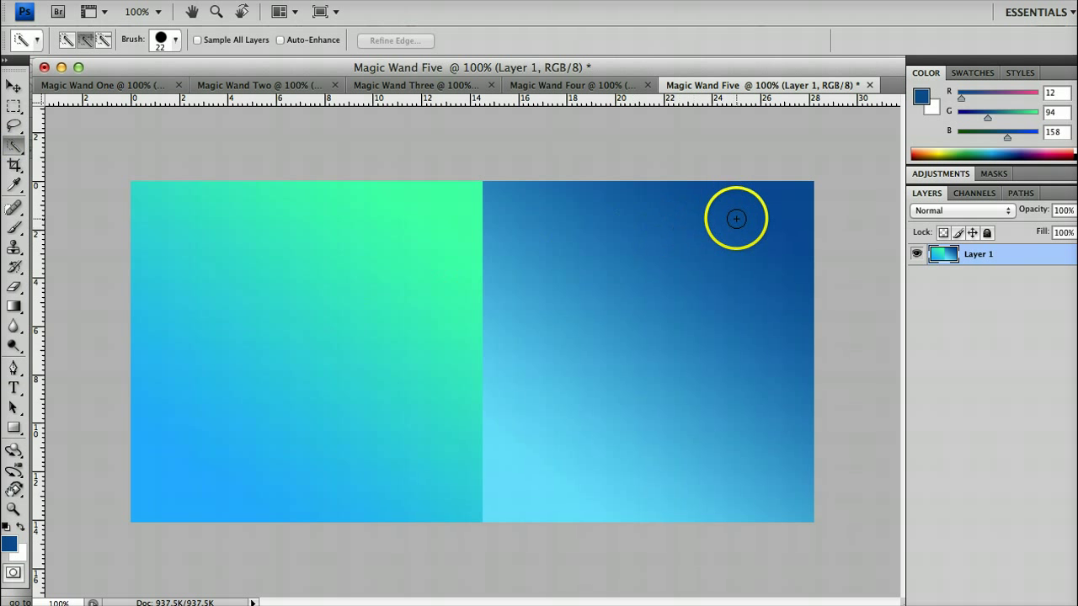
mouse_move(698, 271)
mouse_down()
mouse_move(668, 325)
mouse_move(646, 327)
mouse_up()
key(m)
click(566, 327)
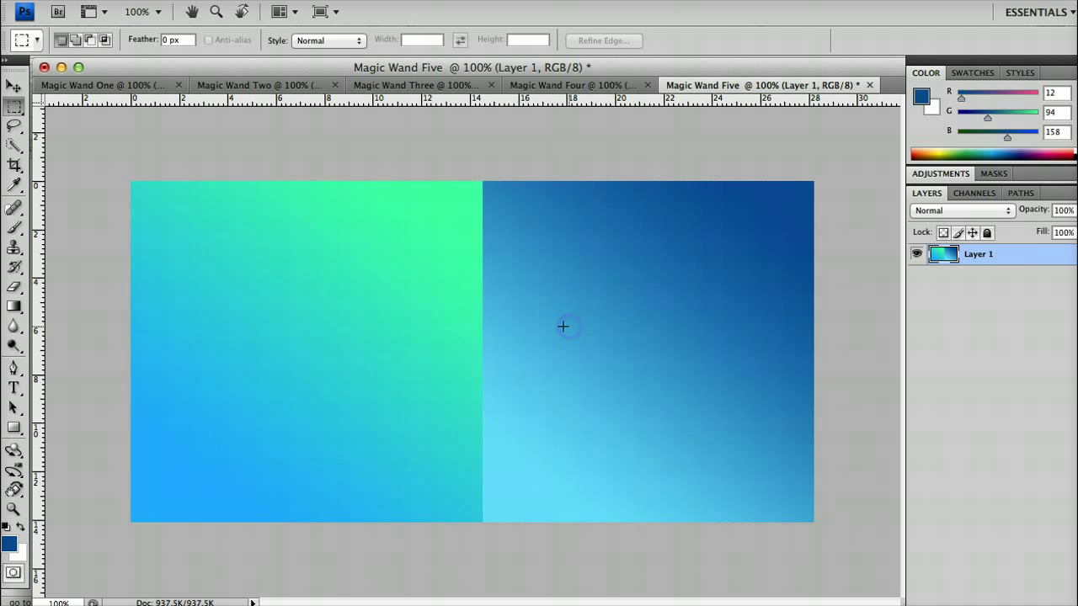
- Select the green-to-blue gradient half with the Quick Selection tool, and clear the selection
click(16, 143)
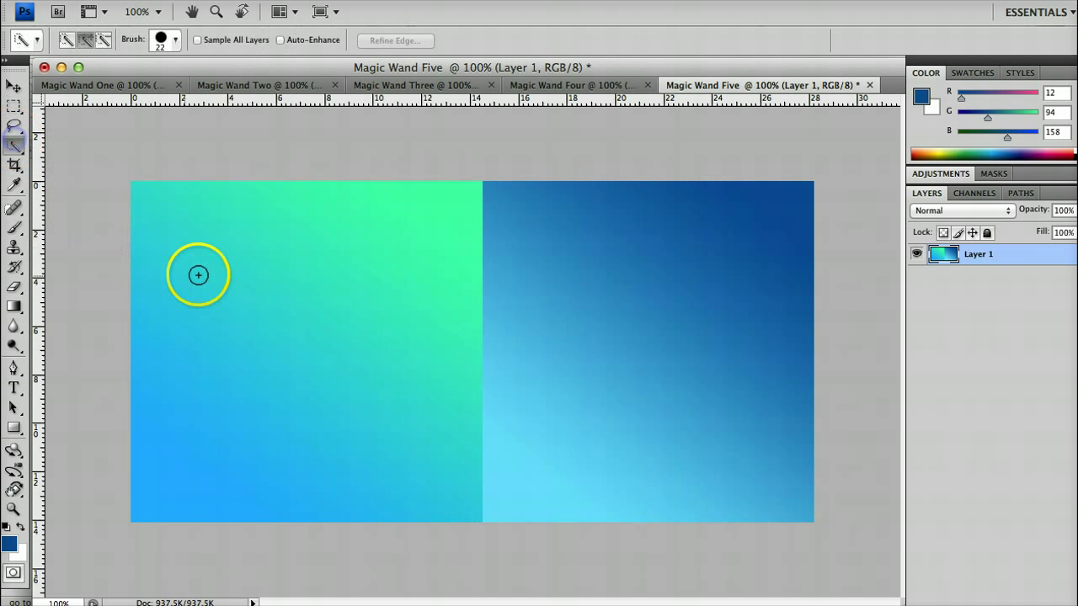
click(284, 301)
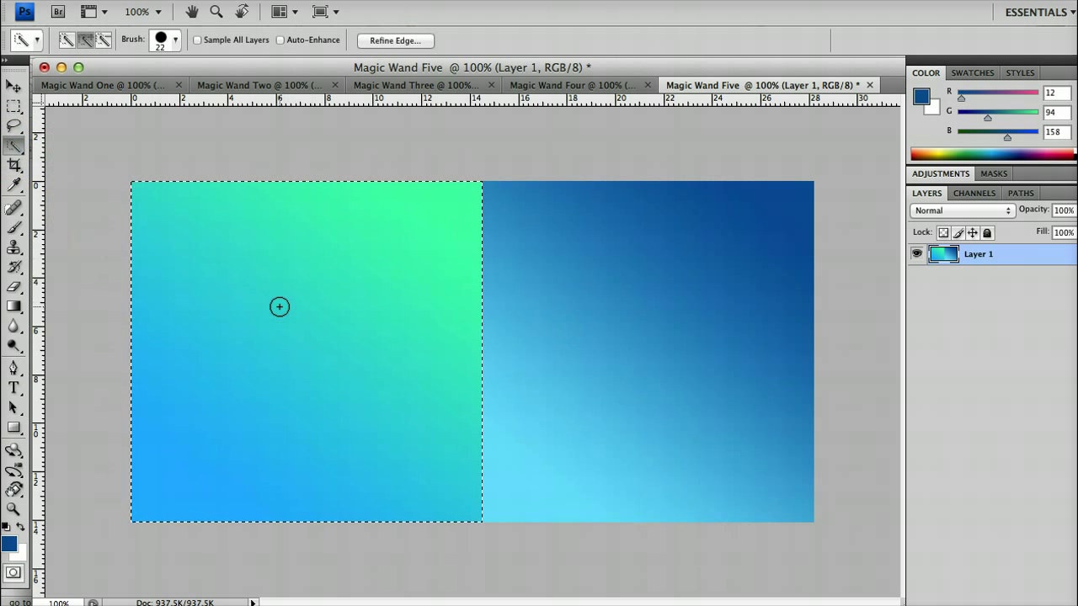
key(m)
click(280, 309)
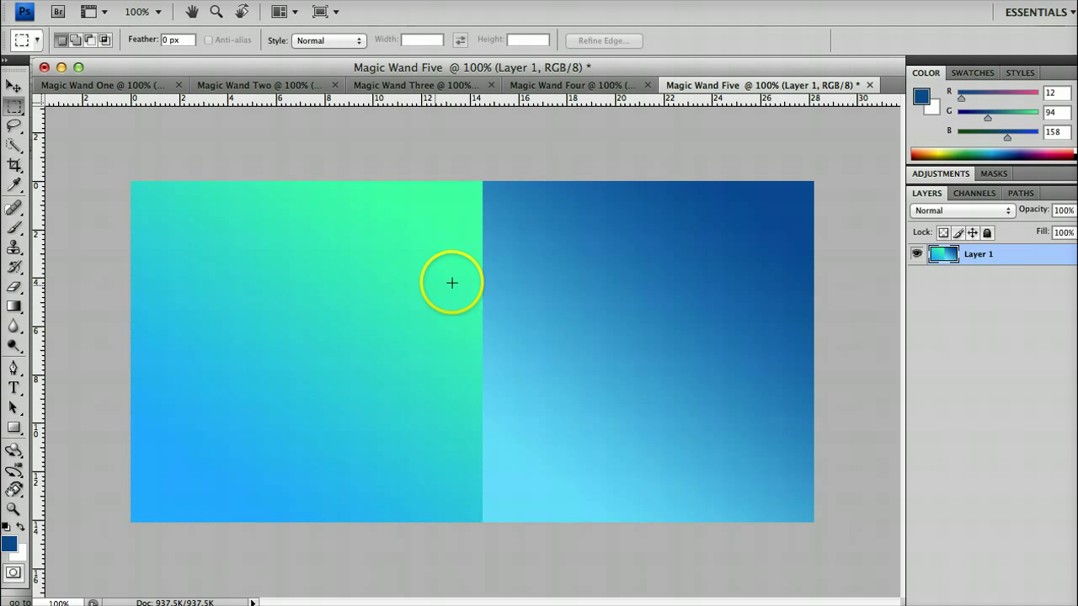